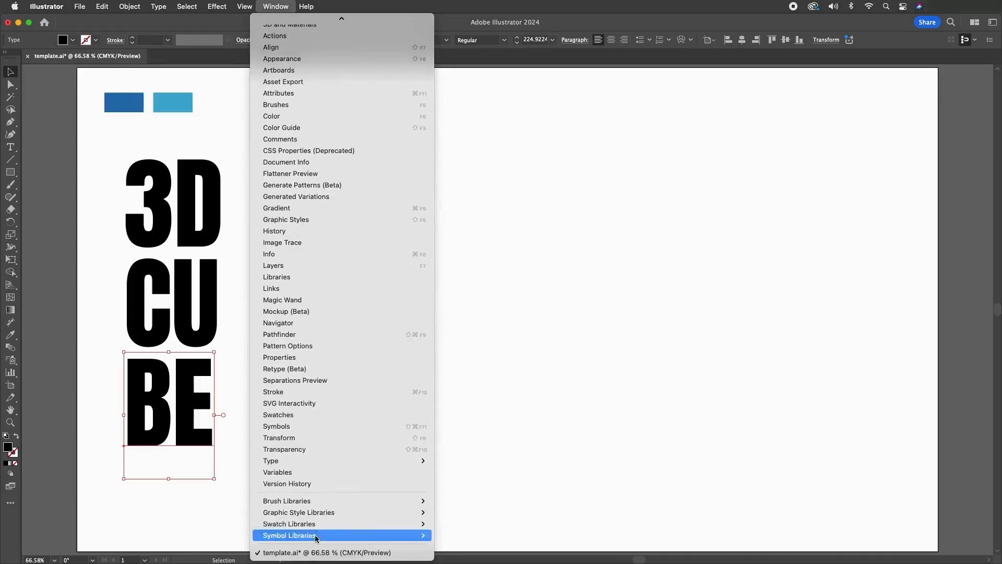
# Create a dynamic symbol named 3D from the 3D text, with the symbol library displayed
pyautogui.click(302, 427)
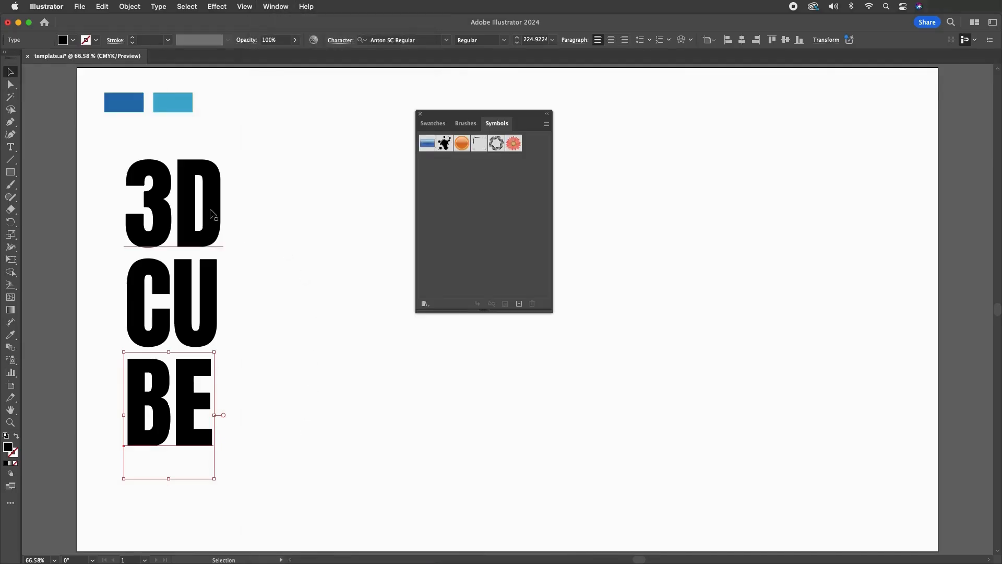
pyautogui.moveTo(214, 214); pyautogui.dragTo(464, 224)
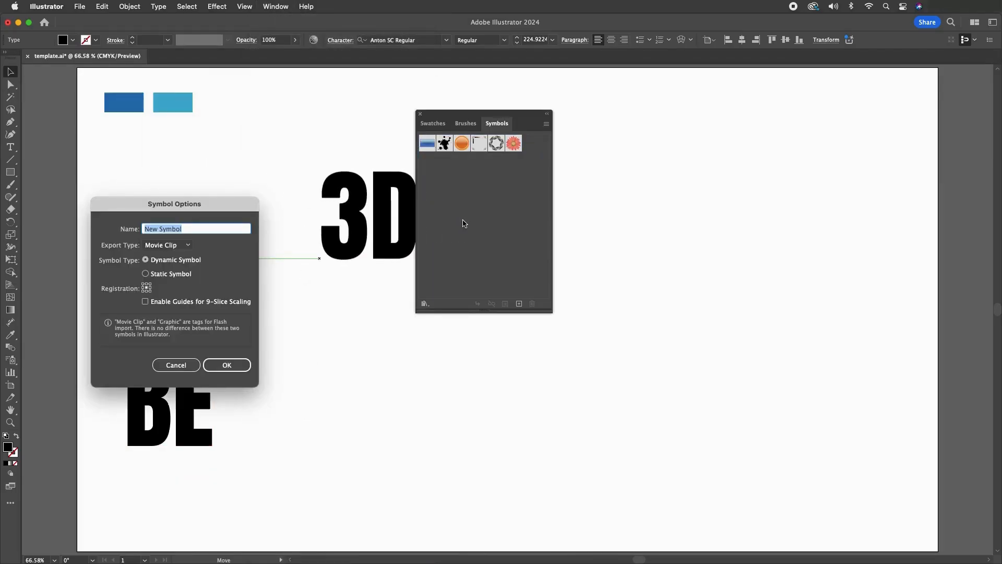
pyautogui.write('3D')
pyautogui.press('Return')
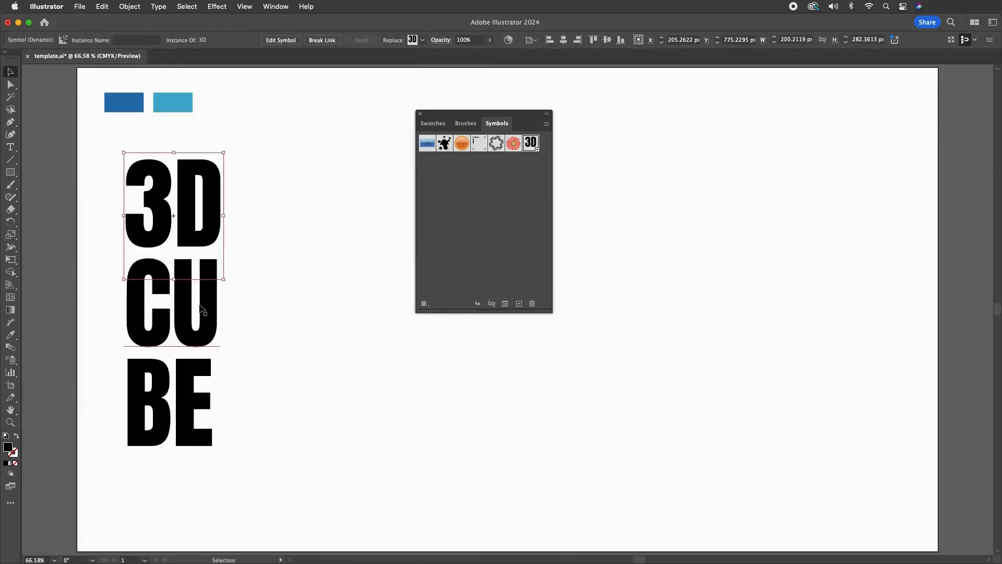
# Create a dynamic symbol named CU from the CU text
pyautogui.moveTo(271, 289); pyautogui.dragTo(490, 241)
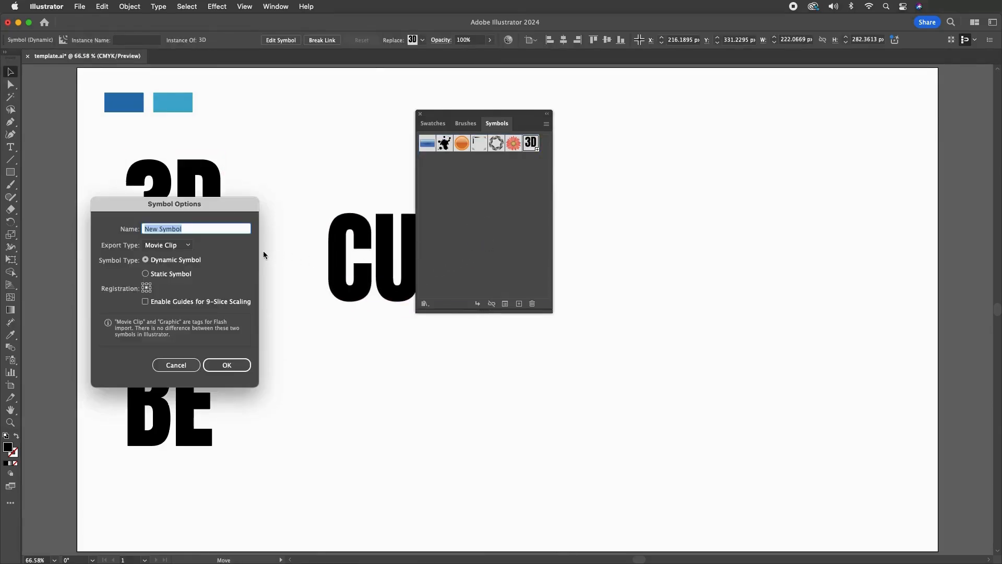
pyautogui.write('CU')
pyautogui.press('Return')
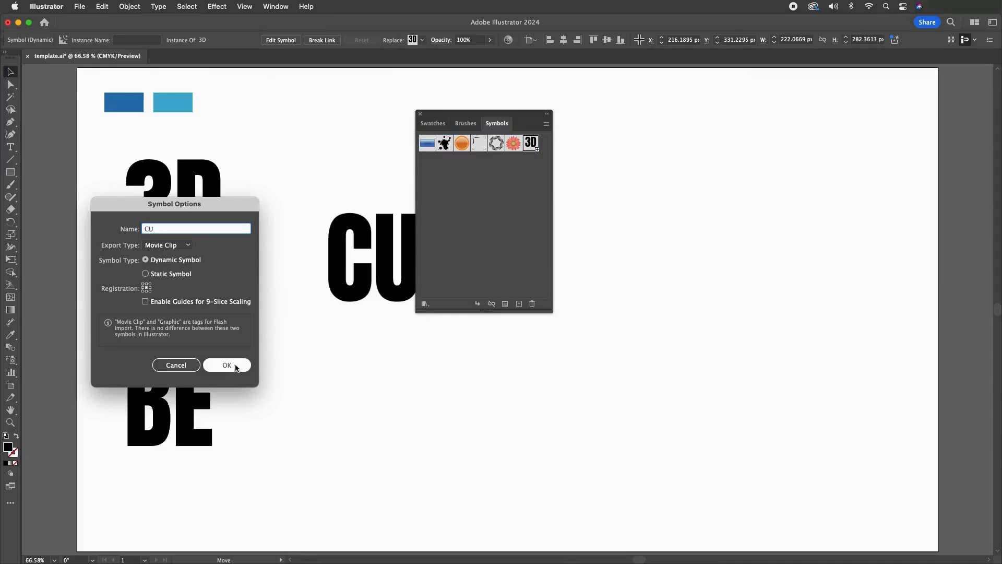
# Create a dynamic symbol named BE from the BE text
pyautogui.moveTo(240, 381); pyautogui.dragTo(479, 243)
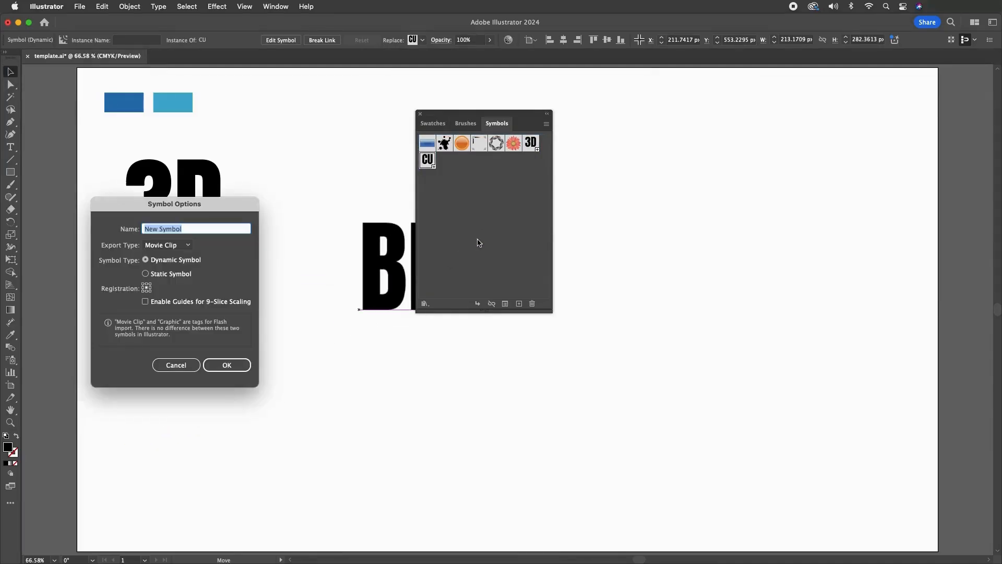
pyautogui.write('BE')
pyautogui.click(229, 367)
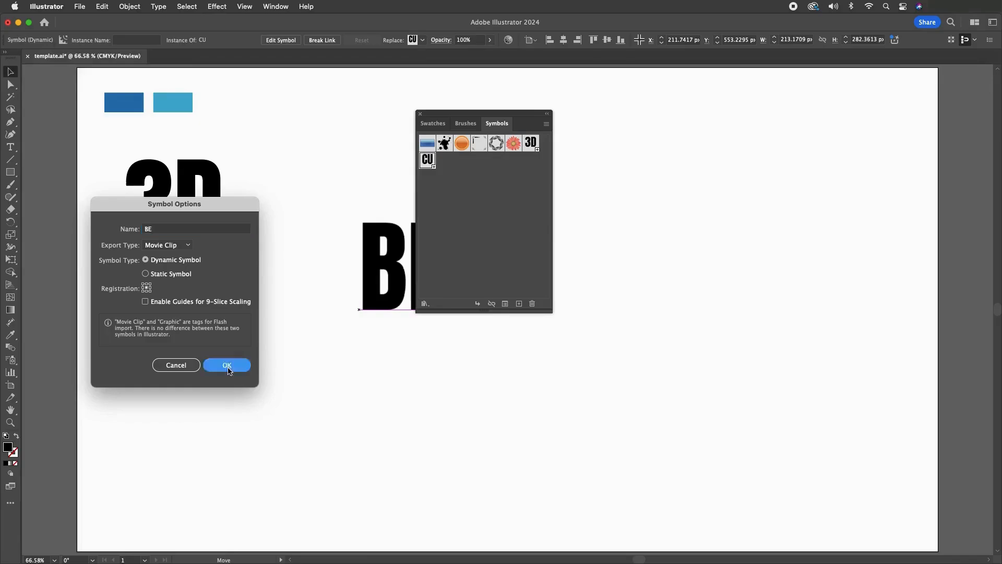
# Delete the 3D, CU and BE text instances from the artboard and close the symbol library
pyautogui.moveTo(267, 203); pyautogui.dragTo(161, 445)
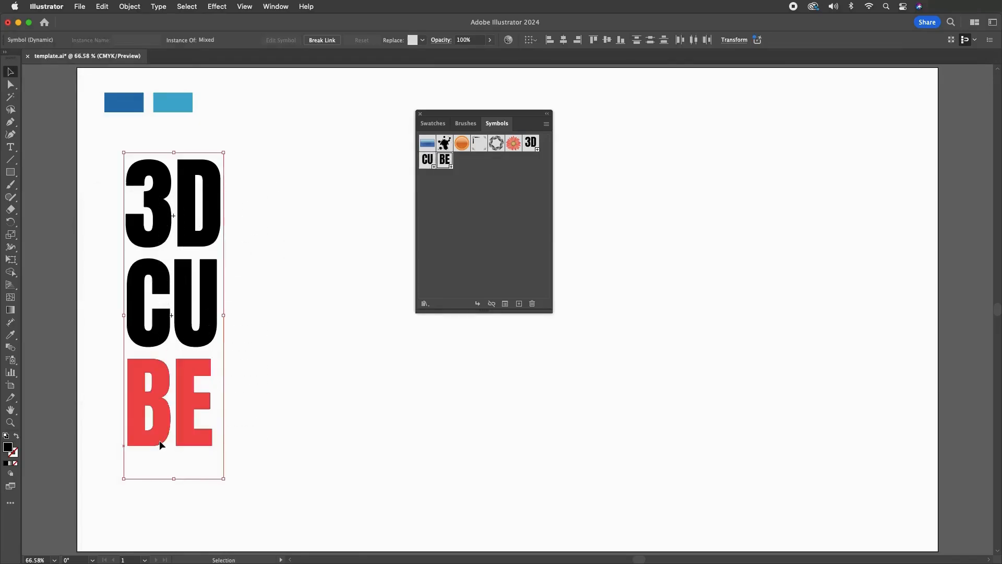
pyautogui.press('Delete')
pyautogui.click(420, 114)
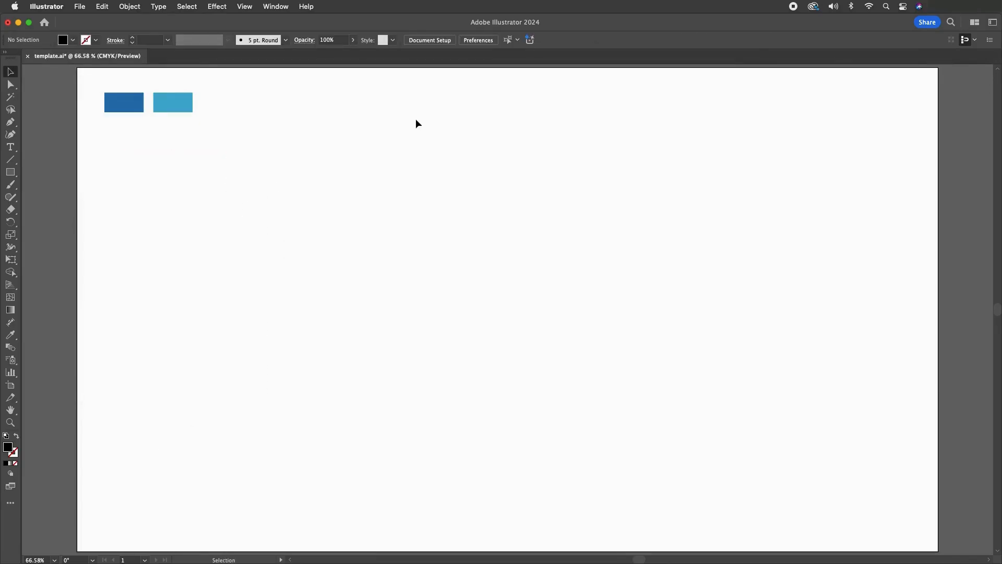
# Draw a black 430 × 430 px square on the artboard and move it up below the two blue swatches
pyautogui.click(10, 172)
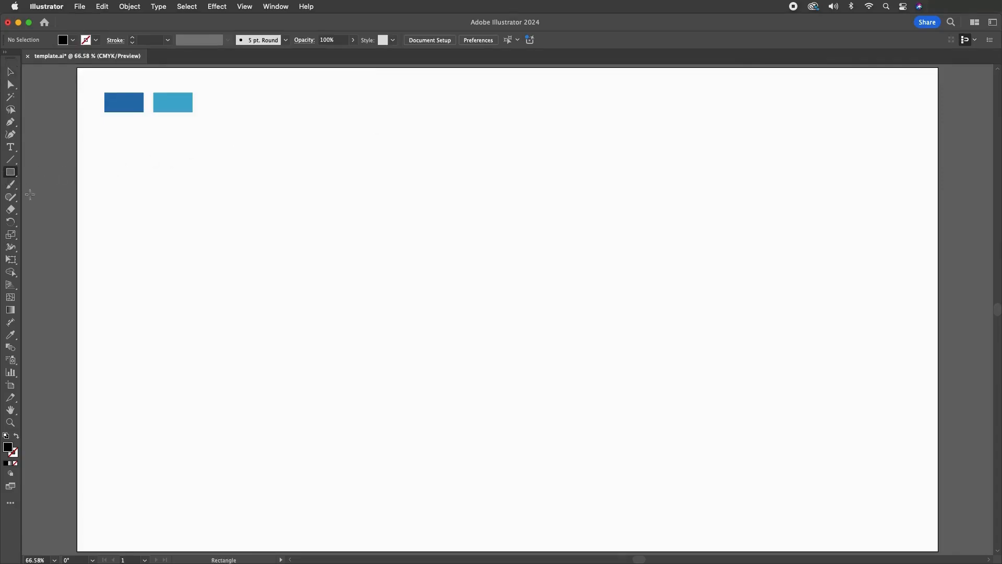
pyautogui.click(187, 289)
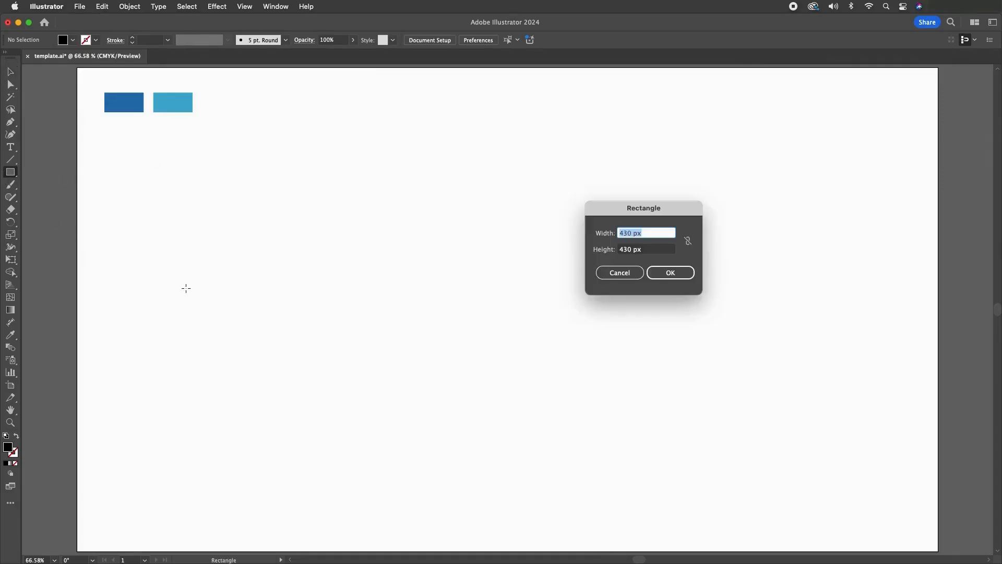
pyautogui.click(647, 249)
pyautogui.click(670, 273)
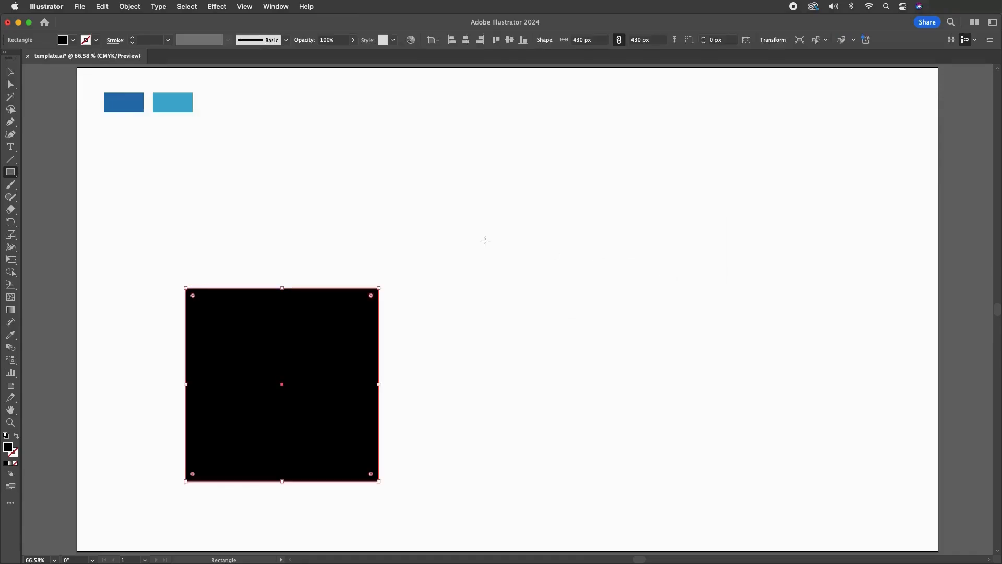
pyautogui.click(11, 71)
pyautogui.click(261, 316)
pyautogui.moveTo(261, 315); pyautogui.dragTo(257, 241)
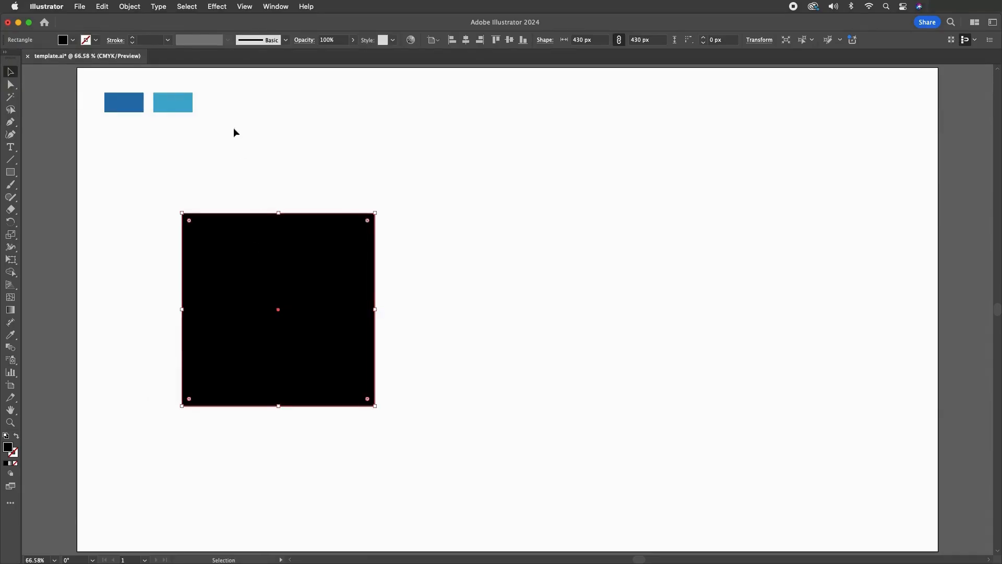
# Apply the 3D Extrude & Bevel (Classic) effect to the square with an extrude depth of 500 pt and the preview on
pyautogui.click(217, 6)
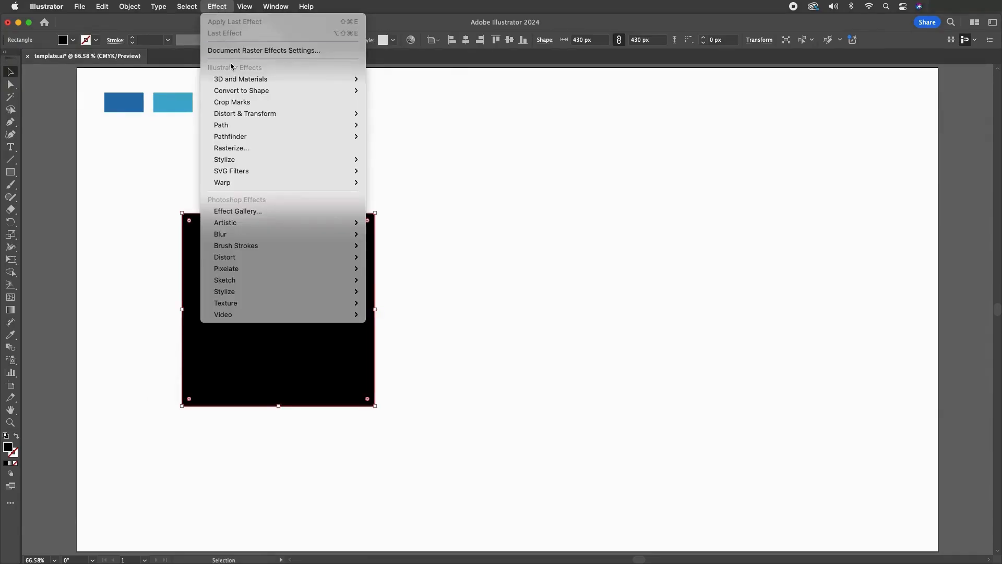
pyautogui.moveTo(235, 84)
pyautogui.moveTo(408, 136)
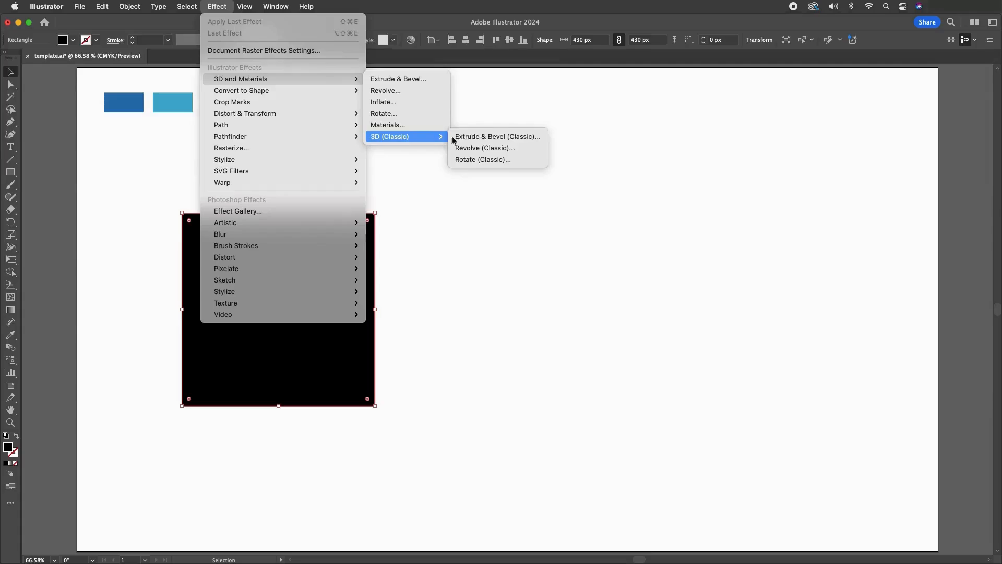
pyautogui.click(463, 140)
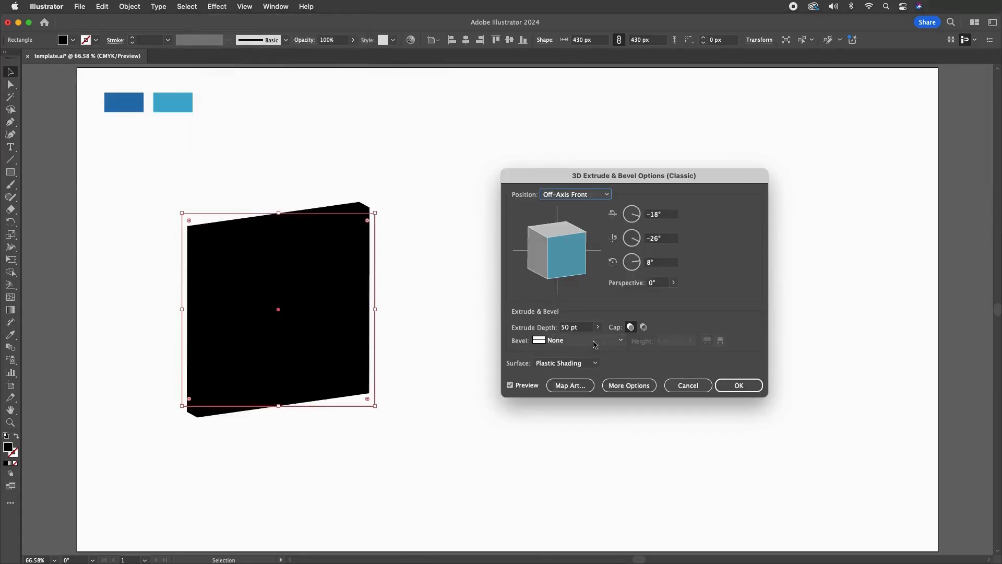
pyautogui.click(571, 327)
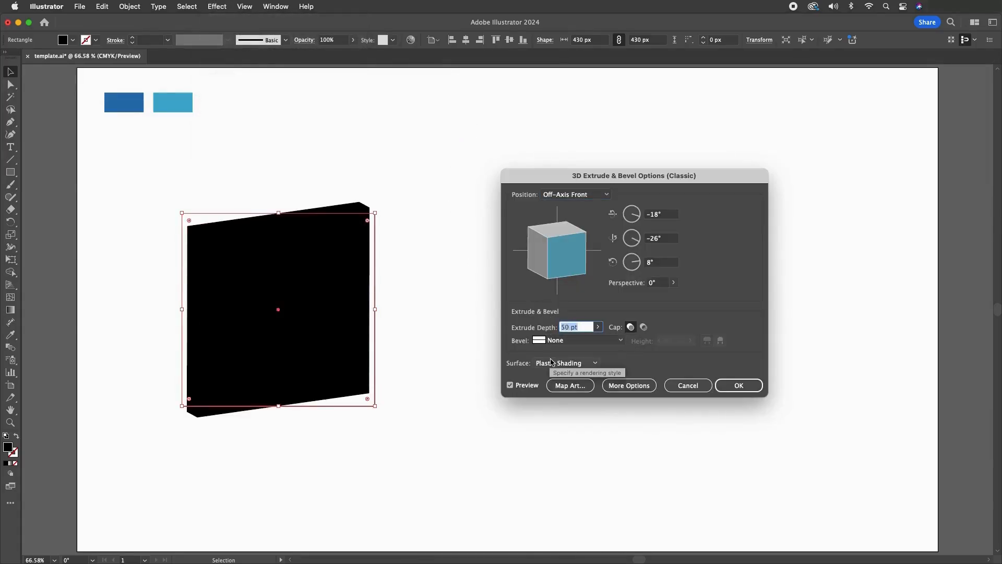
pyautogui.write('500')
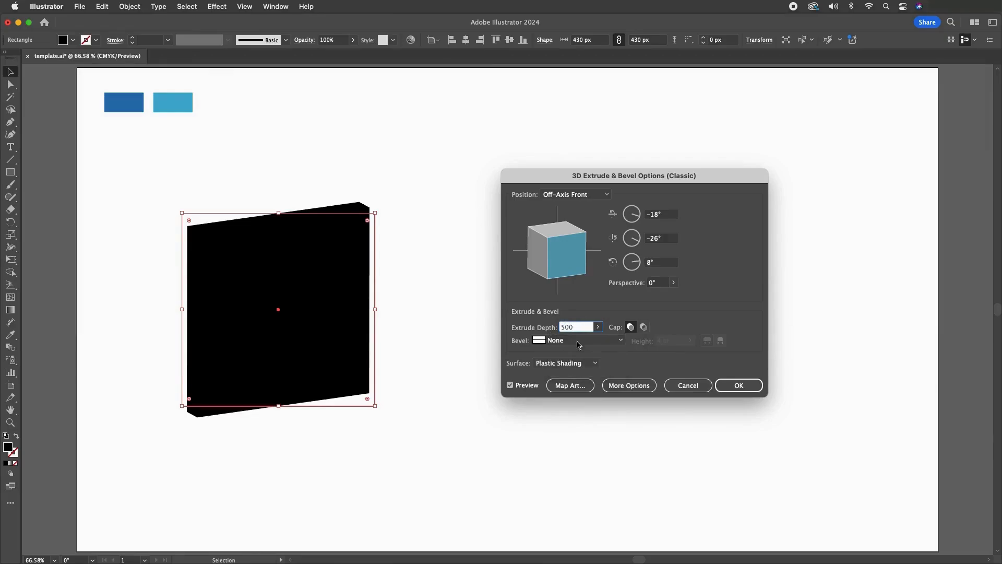
pyautogui.click(527, 386)
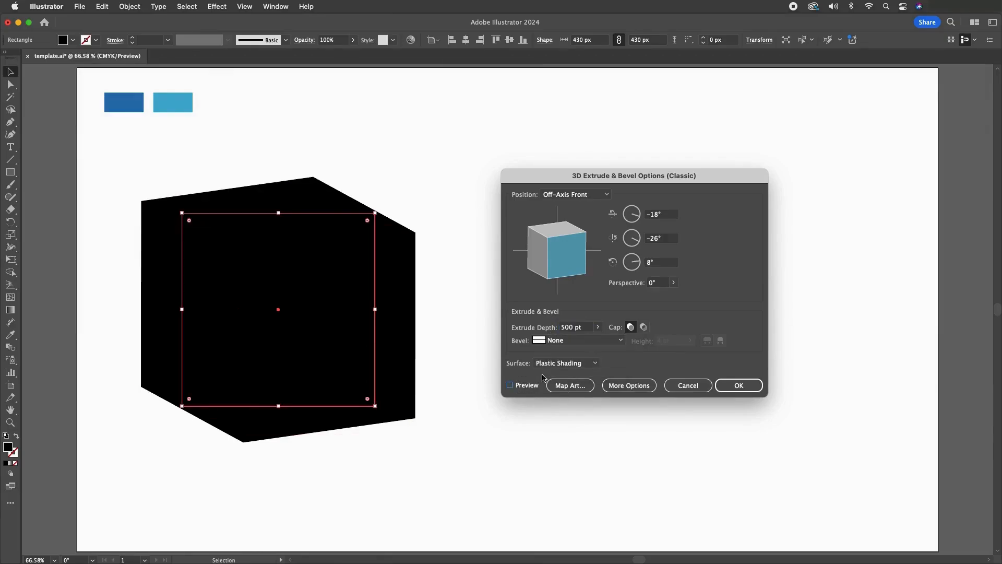
pyautogui.click(528, 385)
# Set the extrude depth of the cube to 600 pt
pyautogui.click(587, 327)
pyautogui.moveTo(587, 328); pyautogui.dragTo(557, 330)
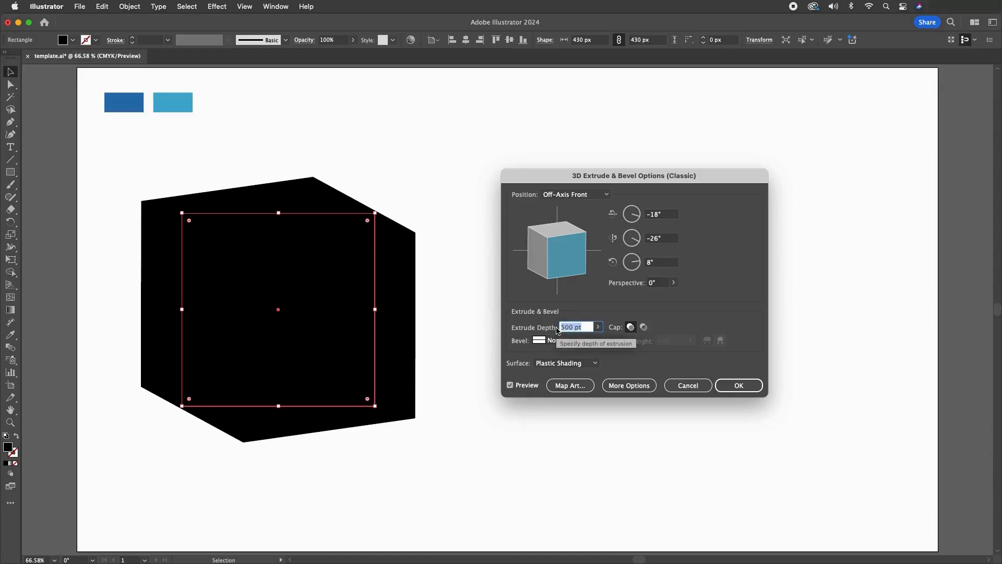
pyautogui.write('600')
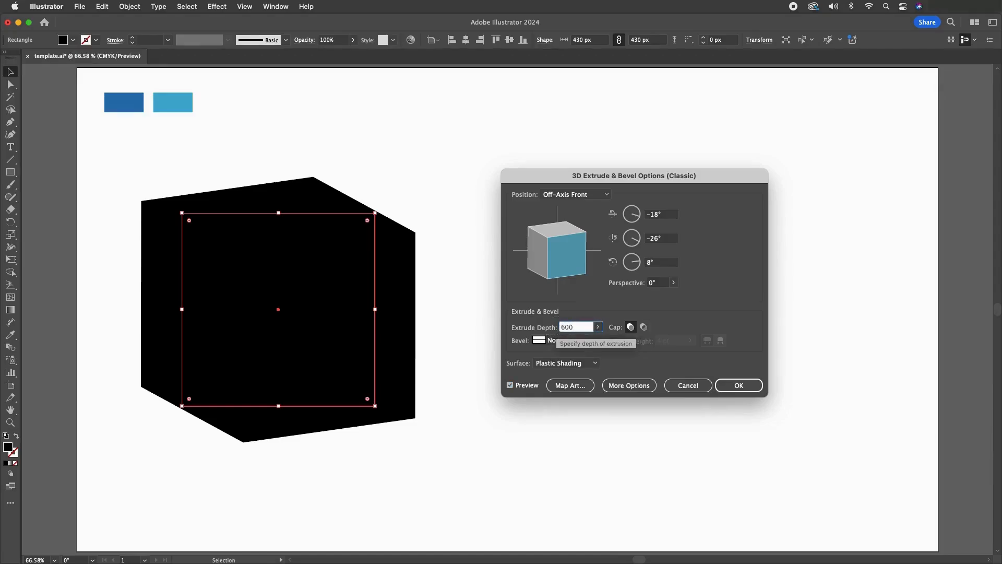
# Set the cube's rotation around the X axis to -21°
pyautogui.click(669, 214)
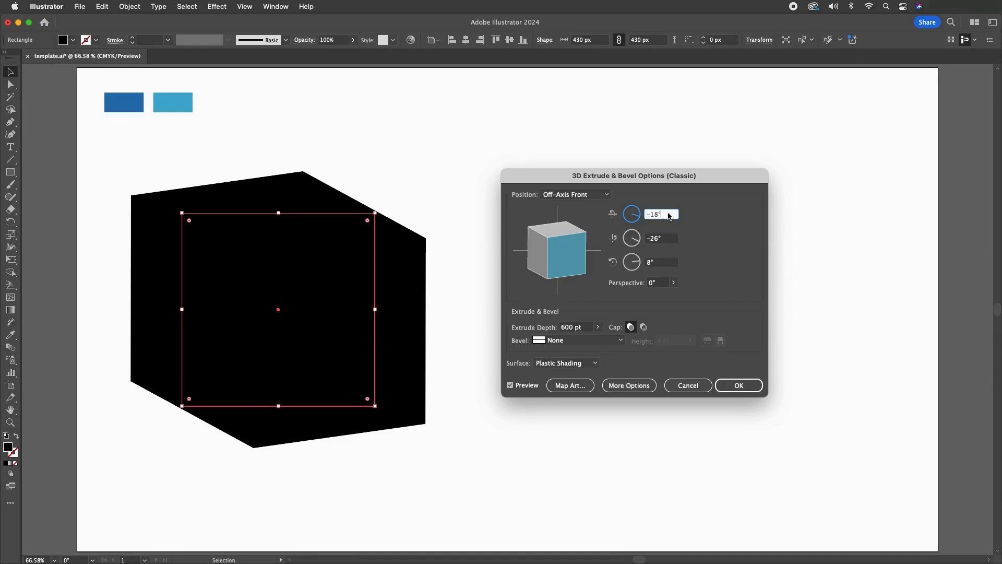
pyautogui.press('Down')
pyautogui.press('Down')
pyautogui.press('Down')
# Set the cube's rotation around the Y axis to -34°
pyautogui.press('Tab')
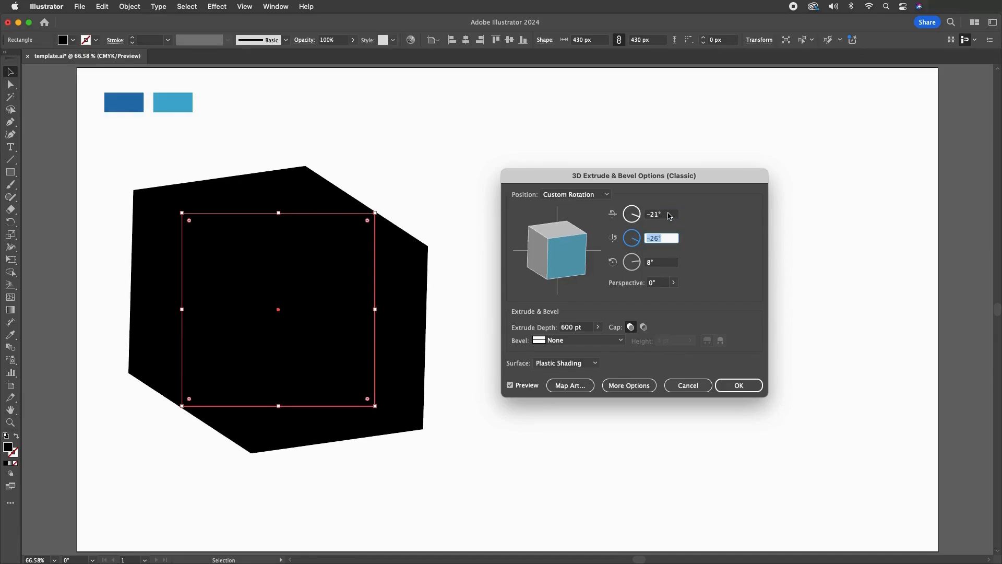
pyautogui.press('Down')
pyautogui.press('Down')
pyautogui.press('Down')
pyautogui.press('Down')
pyautogui.press('Down')
pyautogui.press('Down')
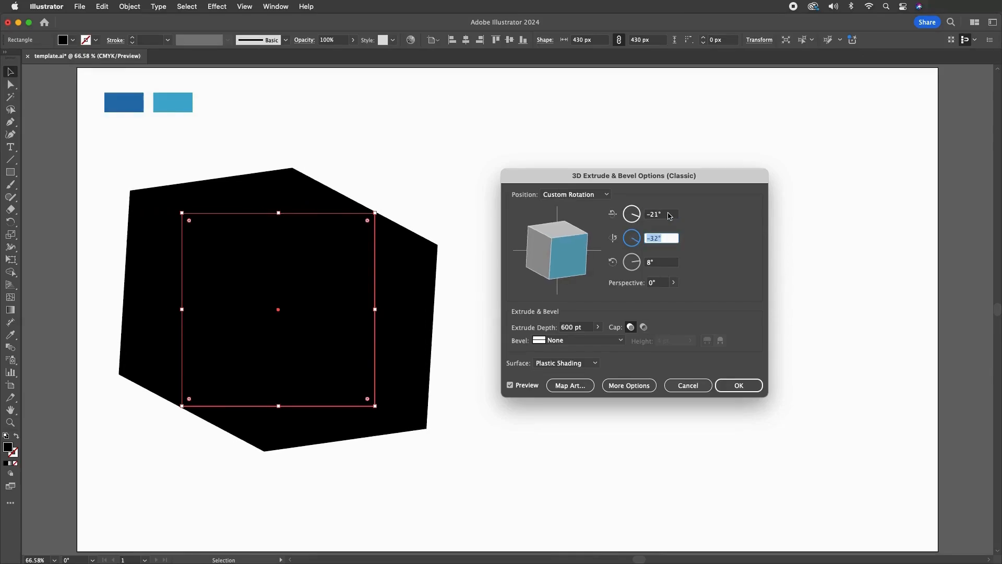
pyautogui.press('Down')
pyautogui.press('Down')
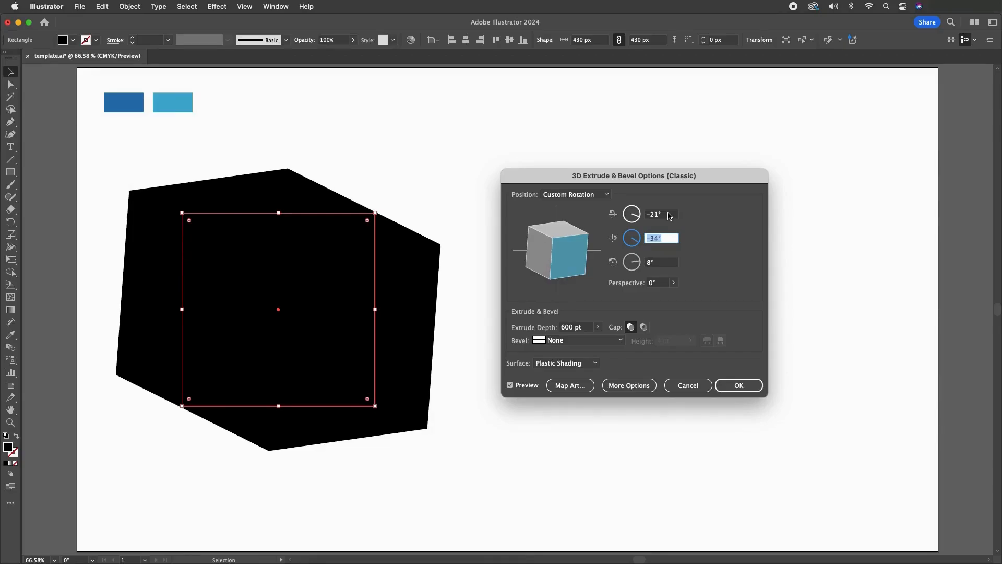
# Set the cube's rotation around the Z axis to 12°
pyautogui.press('Tab')
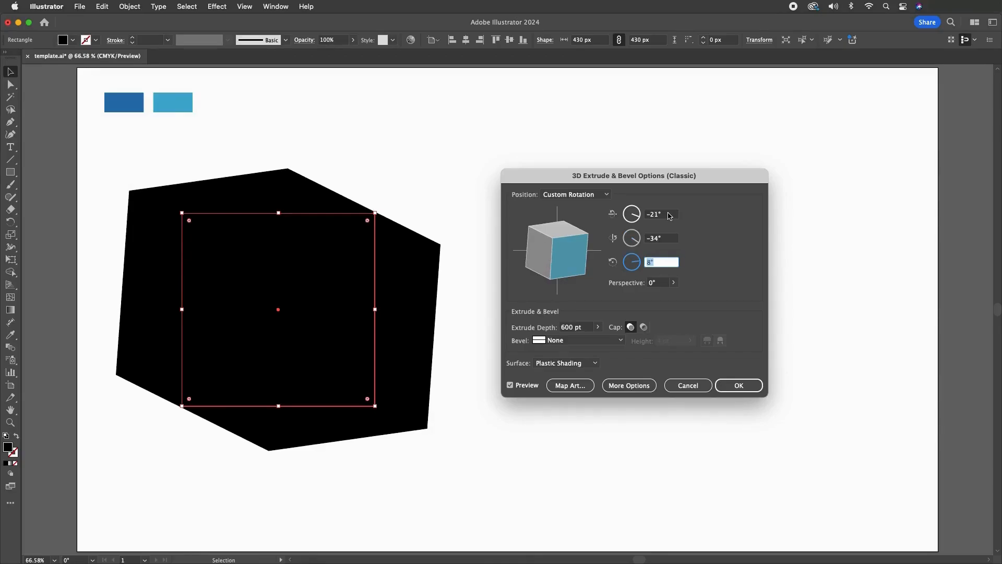
pyautogui.press('Down')
pyautogui.press('Up')
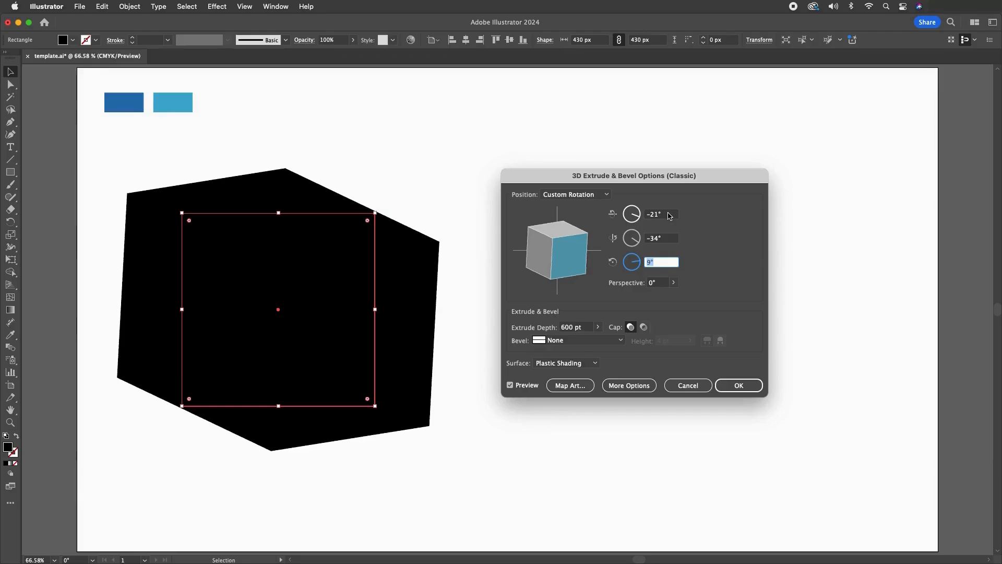
pyautogui.press('Up')
pyautogui.press('Up')
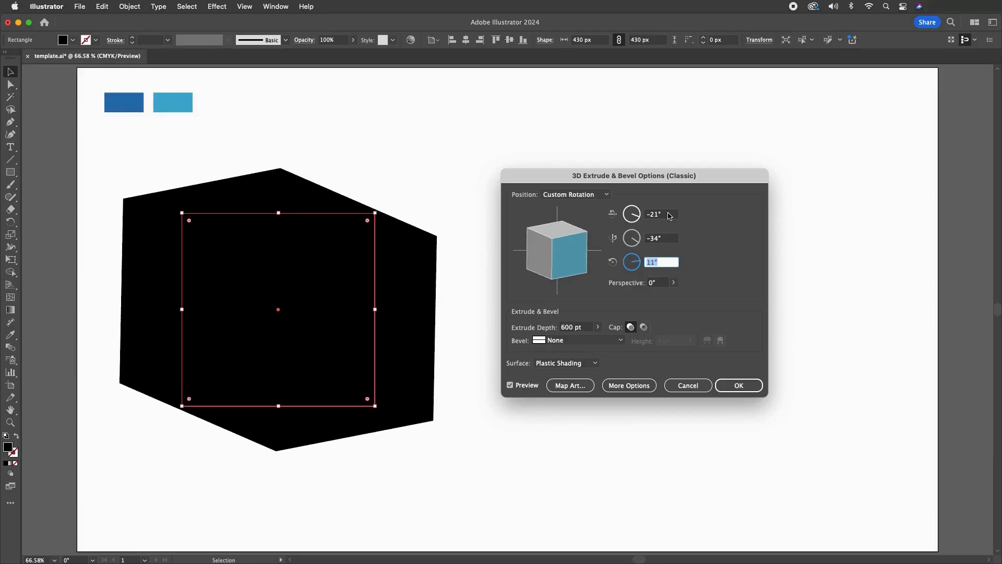
pyautogui.press('Up')
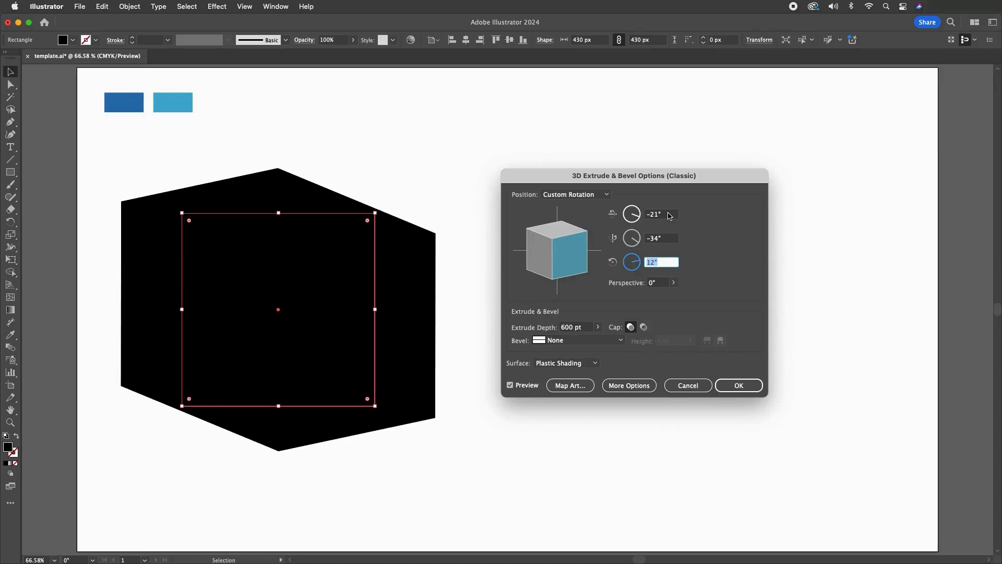
# Open Map Art for the cube, enable Invisible Geometry and go to surface 6, the cube's top face
pyautogui.click(568, 389)
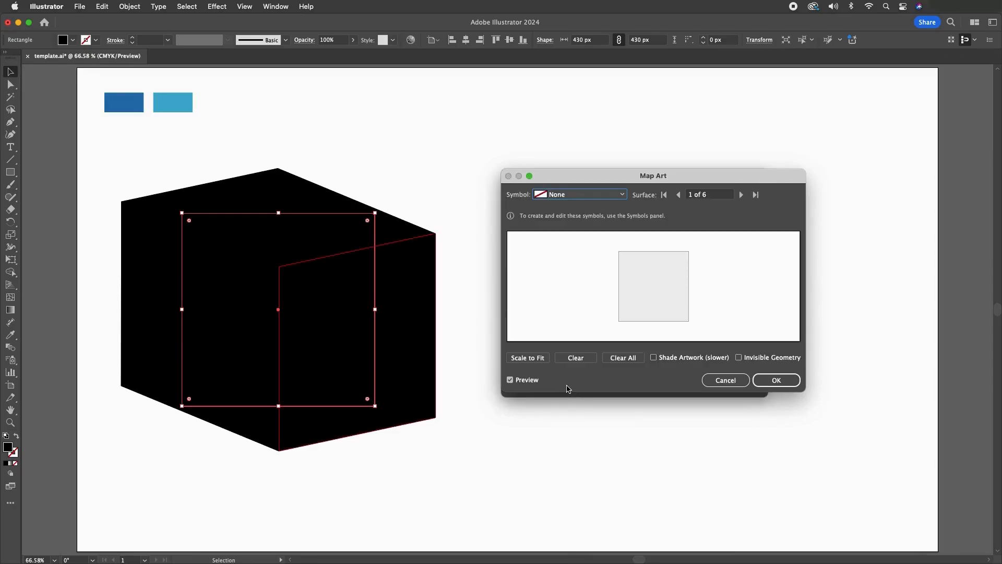
pyautogui.click(751, 357)
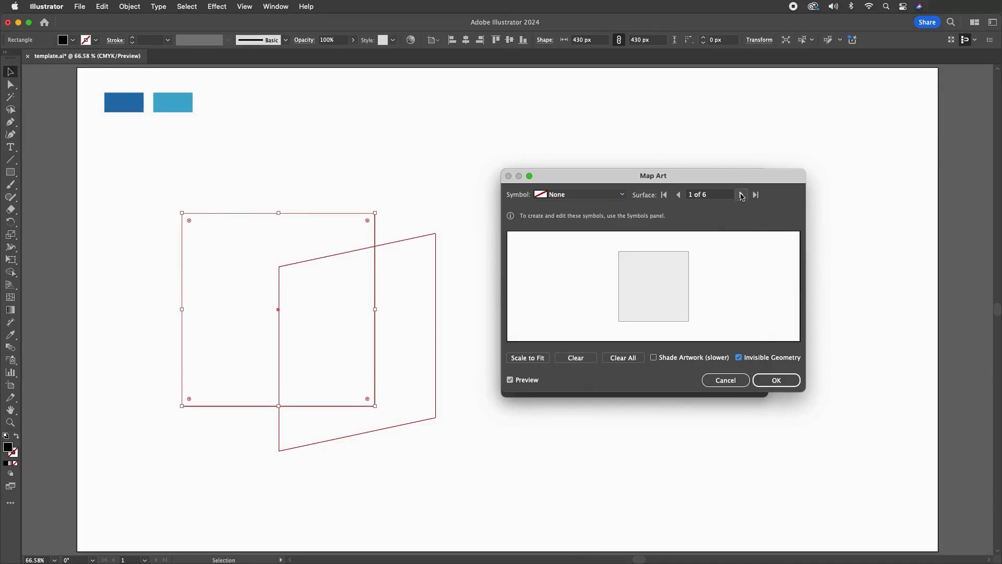
pyautogui.click(741, 195)
pyautogui.click(741, 195)
pyautogui.click(741, 194)
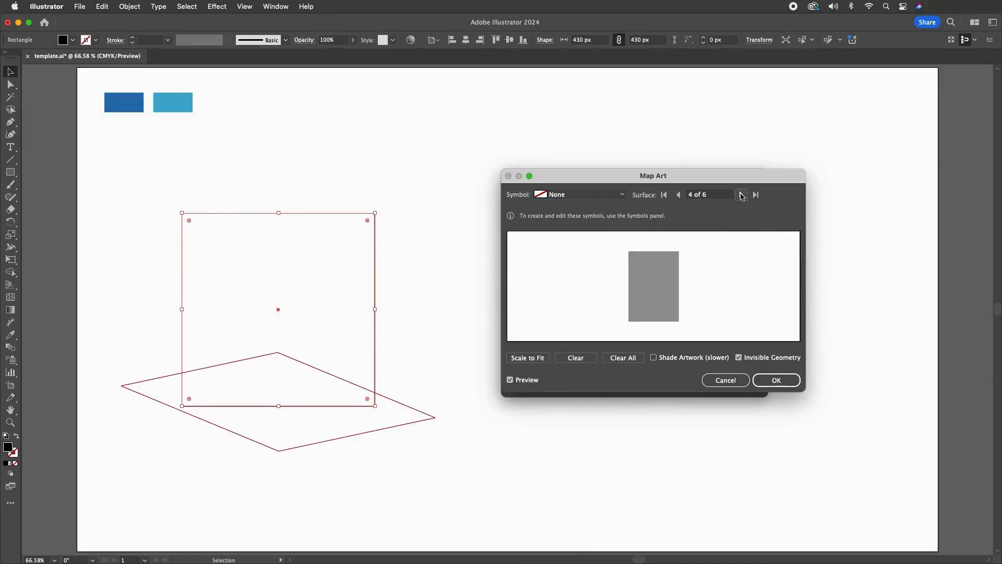
pyautogui.click(741, 194)
pyautogui.click(741, 194)
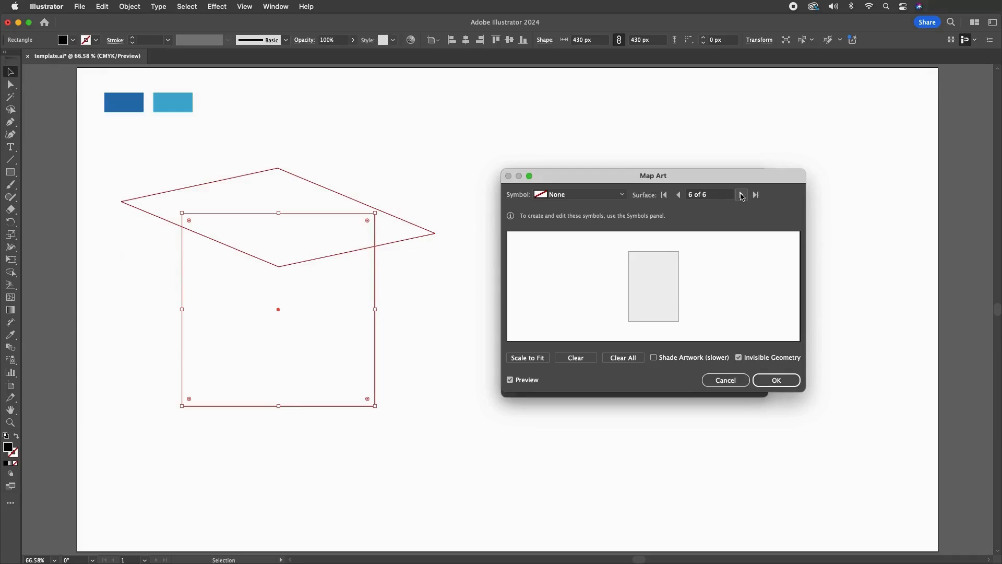
# Map the 3D symbol onto surface 6 and enlarge it so the lettering fills the top face
pyautogui.click(622, 195)
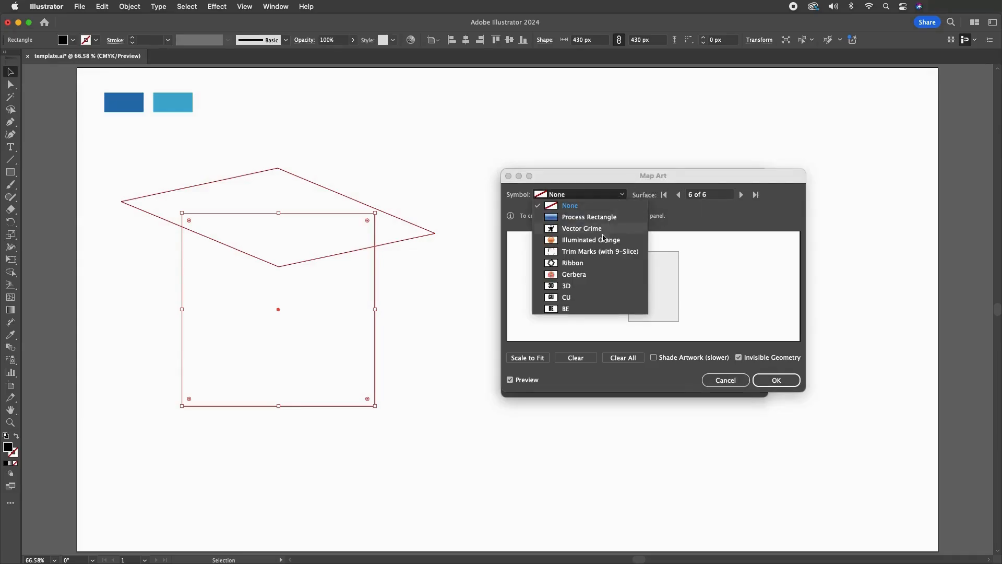
pyautogui.click(576, 285)
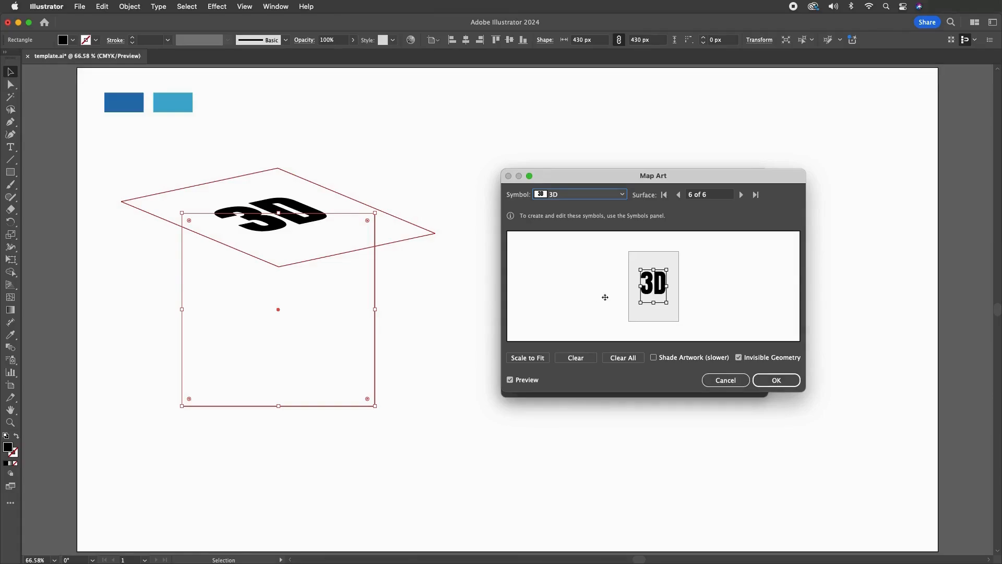
pyautogui.moveTo(667, 270); pyautogui.dragTo(680, 249)
pyautogui.moveTo(641, 277); pyautogui.dragTo(655, 323)
pyautogui.moveTo(656, 269); pyautogui.dragTo(654, 242)
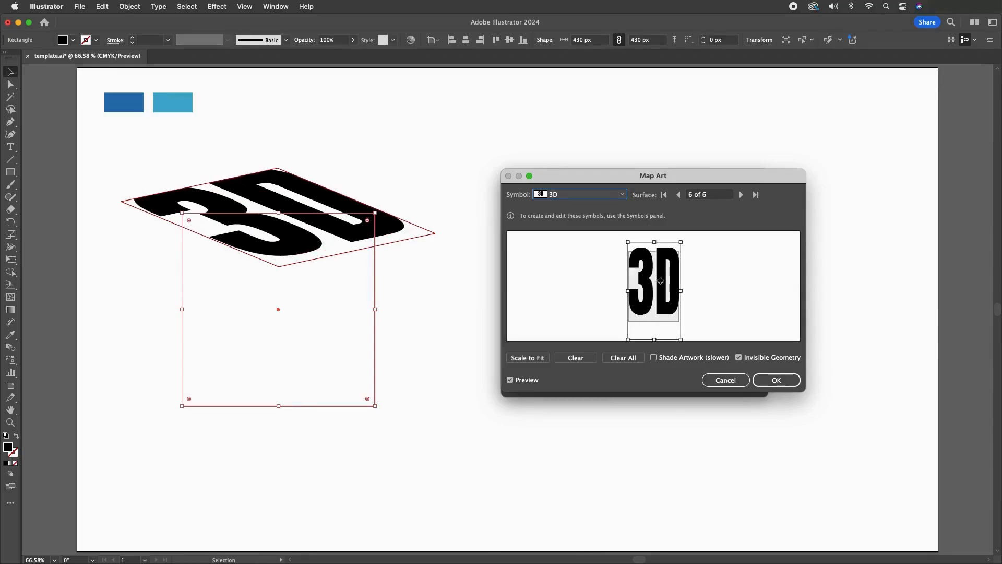
# Fine-tune the 3D artwork's position, width and height on surface 6 so the lettering fits the top face
pyautogui.moveTo(661, 280); pyautogui.dragTo(662, 286)
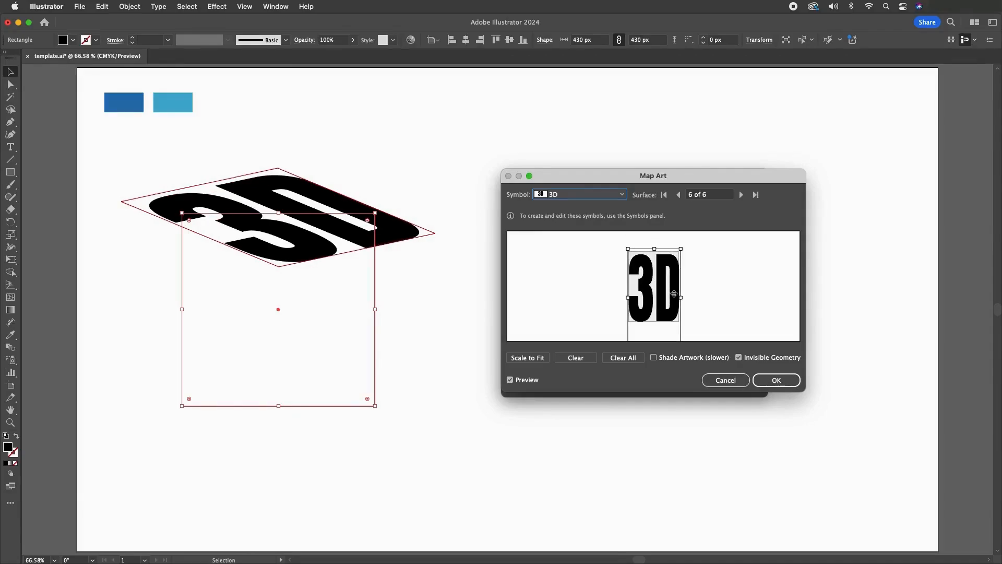
pyautogui.moveTo(682, 297); pyautogui.dragTo(630, 298)
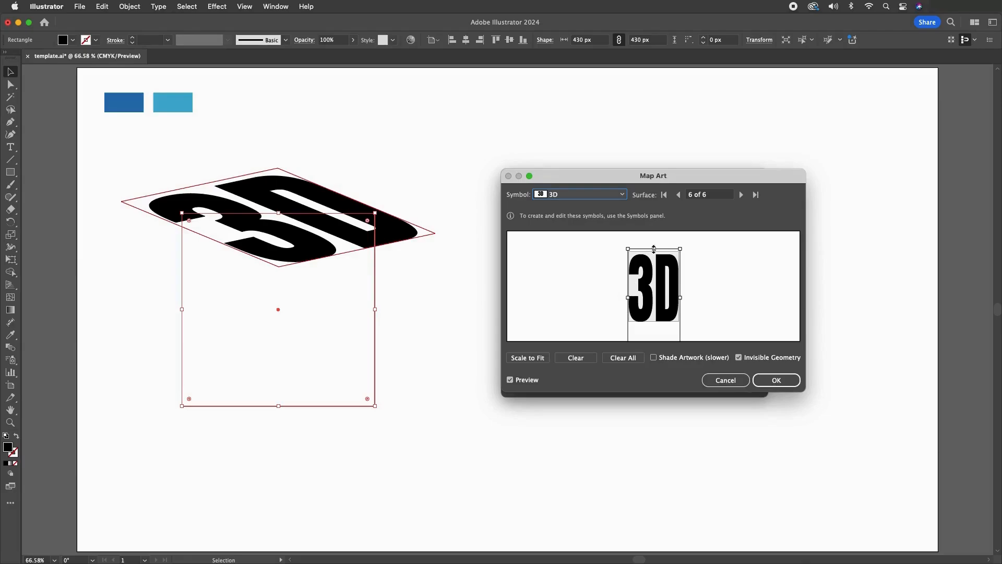
pyautogui.moveTo(653, 249); pyautogui.dragTo(655, 246)
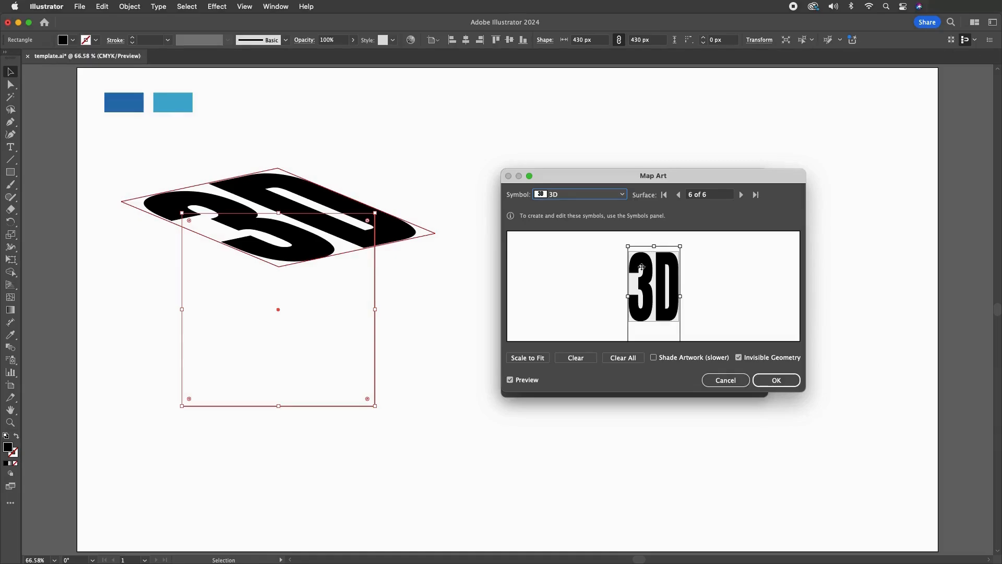
pyautogui.moveTo(628, 296); pyautogui.dragTo(628, 296)
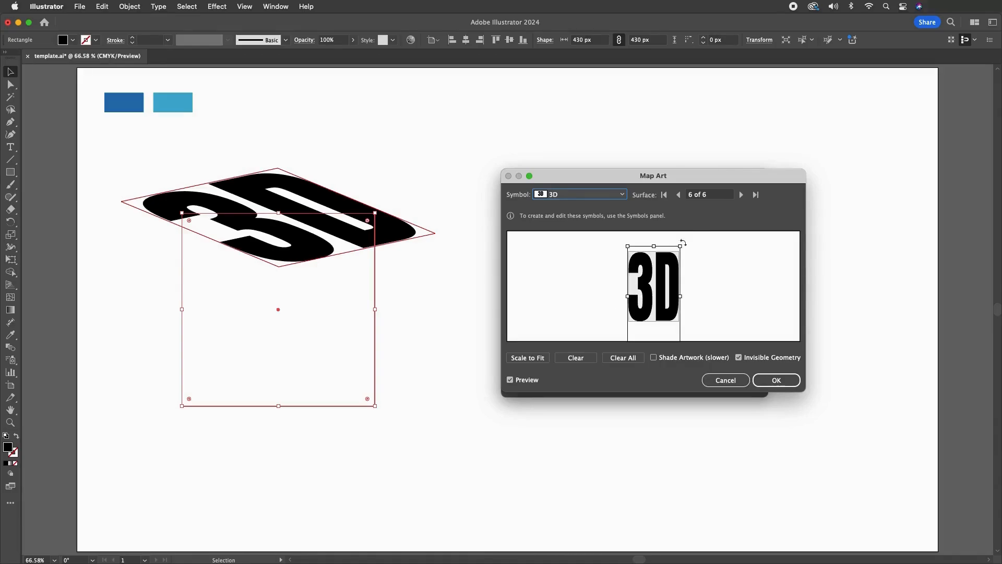
# Map the CU symbol onto surface 5, rotate it 90° clockwise and enlarge it to fill the cube's left face
pyautogui.click(679, 195)
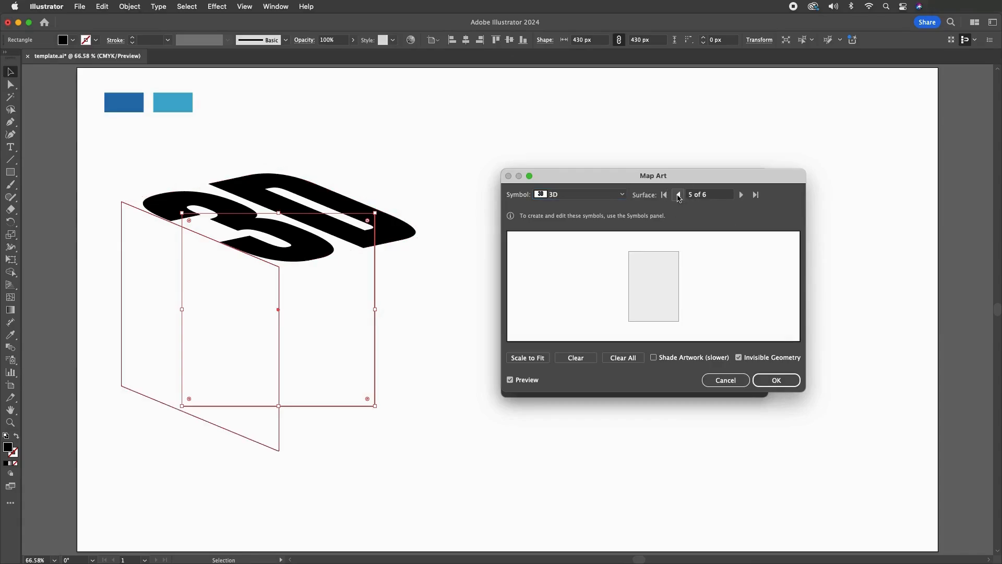
pyautogui.click(574, 194)
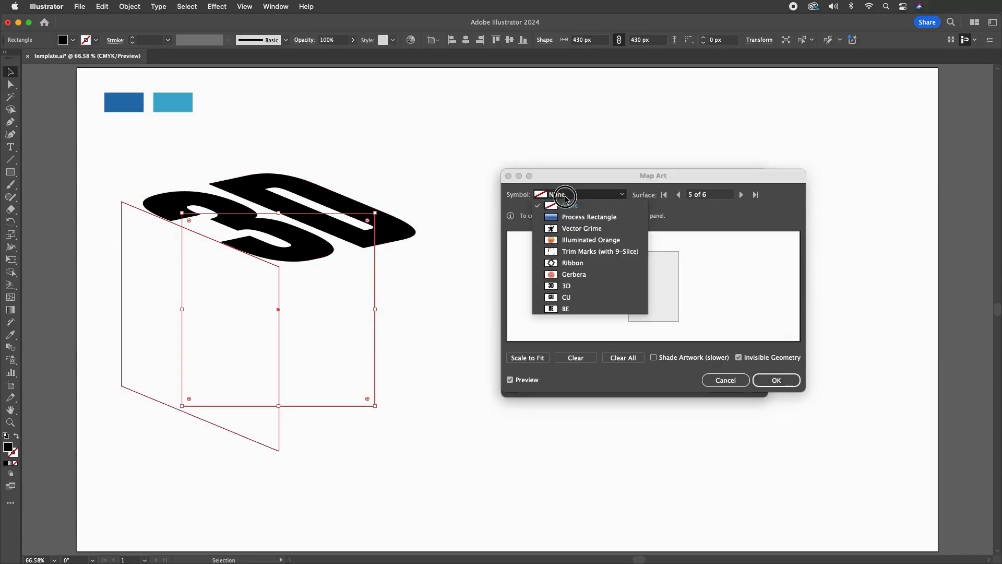
pyautogui.click(574, 297)
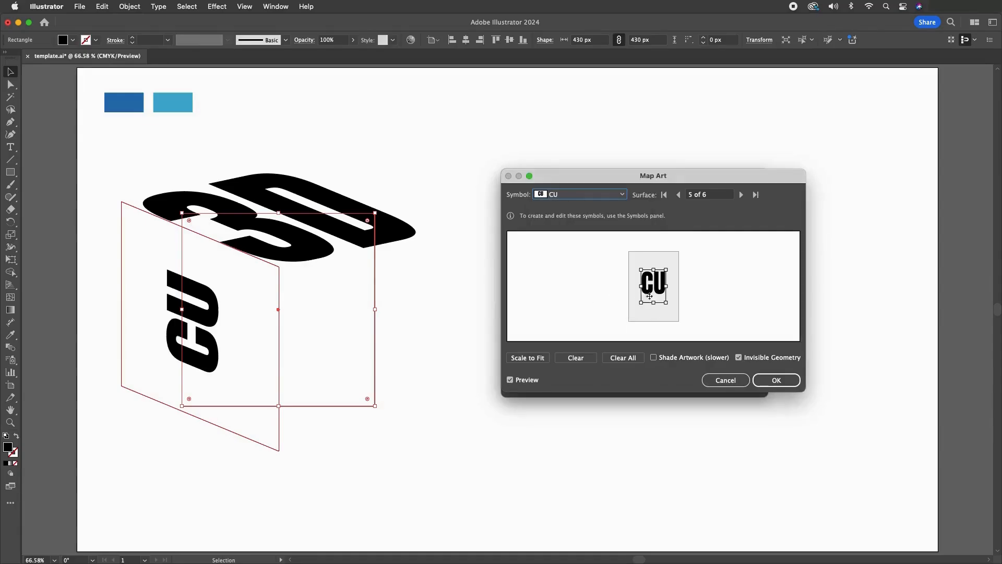
pyautogui.moveTo(672, 265); pyautogui.dragTo(607, 260)
pyautogui.moveTo(680, 276); pyautogui.dragTo(643, 323)
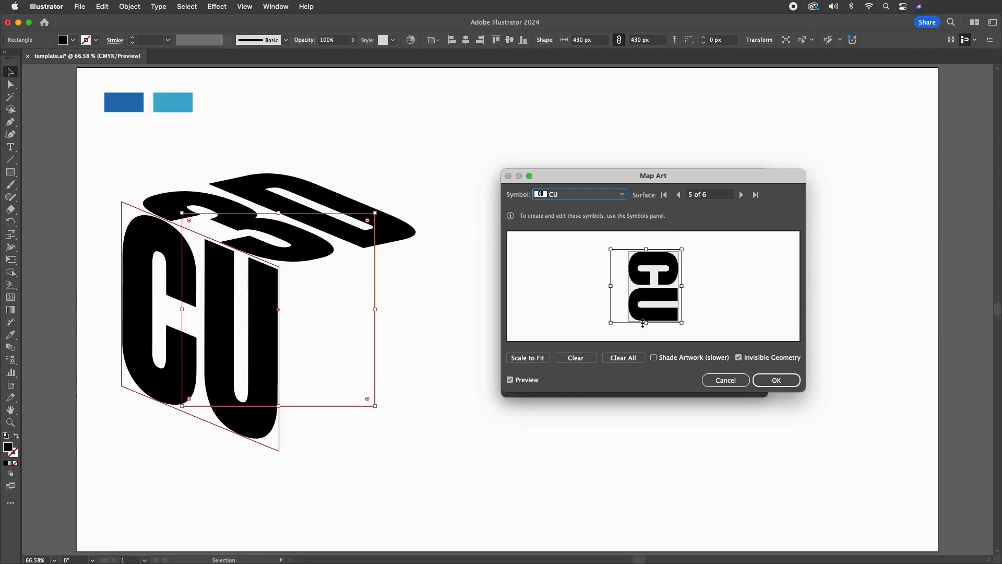
pyautogui.moveTo(647, 249); pyautogui.dragTo(646, 250)
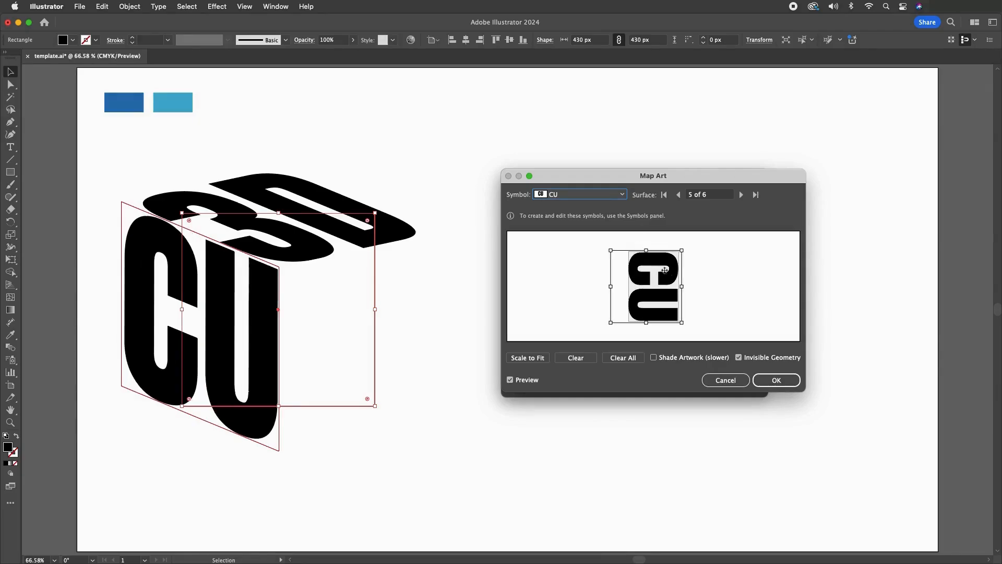
pyautogui.moveTo(646, 323); pyautogui.dragTo(646, 323)
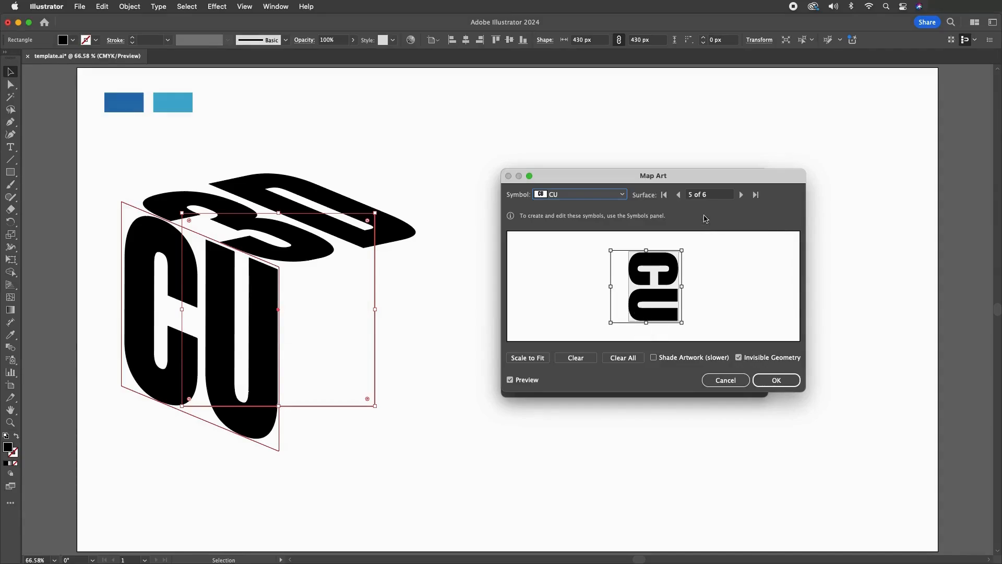
# Map the BE symbol onto surface 1 and enlarge it so the lettering fills the cube's right face
pyautogui.click(678, 195)
pyautogui.click(678, 195)
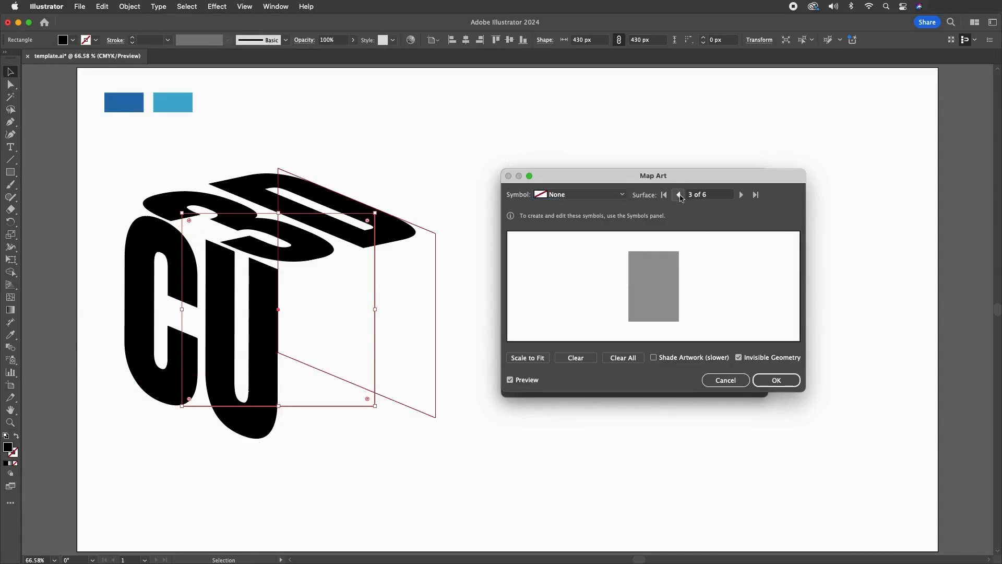
pyautogui.click(678, 194)
pyautogui.click(679, 195)
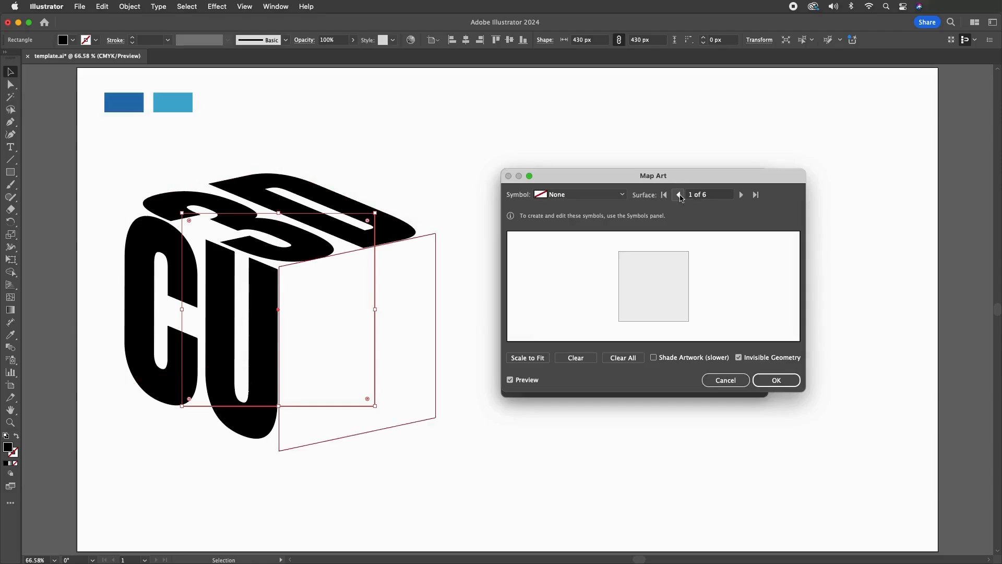
pyautogui.click(582, 195)
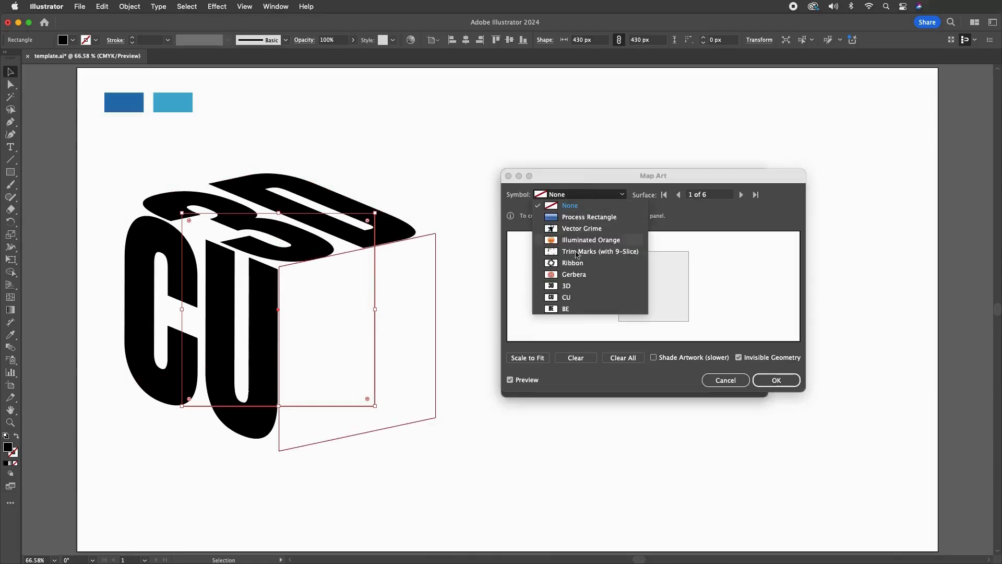
pyautogui.click(566, 309)
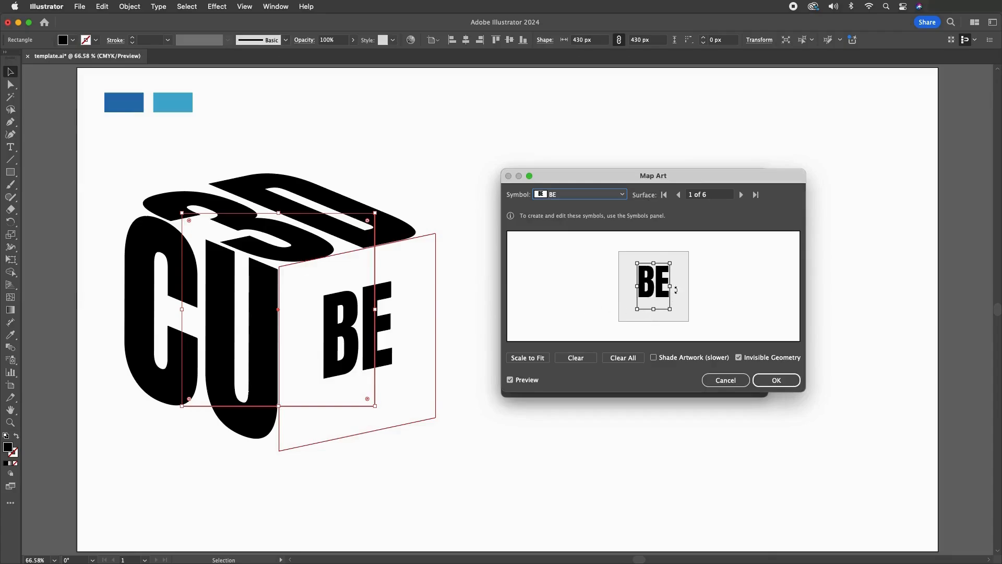
pyautogui.moveTo(671, 286); pyautogui.dragTo(689, 284)
pyautogui.moveTo(636, 262); pyautogui.dragTo(612, 248)
pyautogui.moveTo(664, 292); pyautogui.dragTo(654, 246)
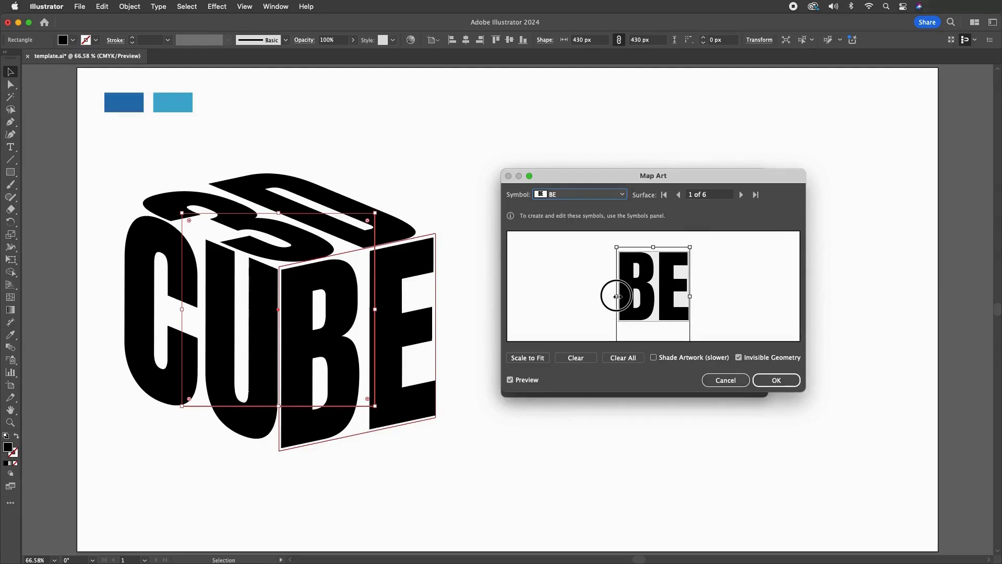
# Fine-tune the BE artwork's edges to match surface 1, and apply the mapped art and the extrude effect
pyautogui.moveTo(616, 296); pyautogui.dragTo(615, 296)
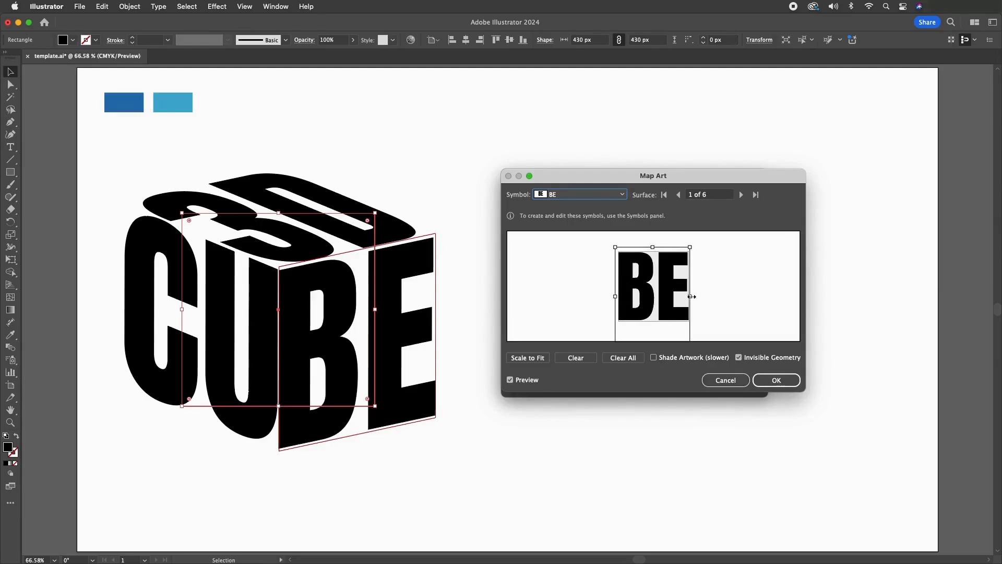
pyautogui.moveTo(690, 296); pyautogui.dragTo(692, 297)
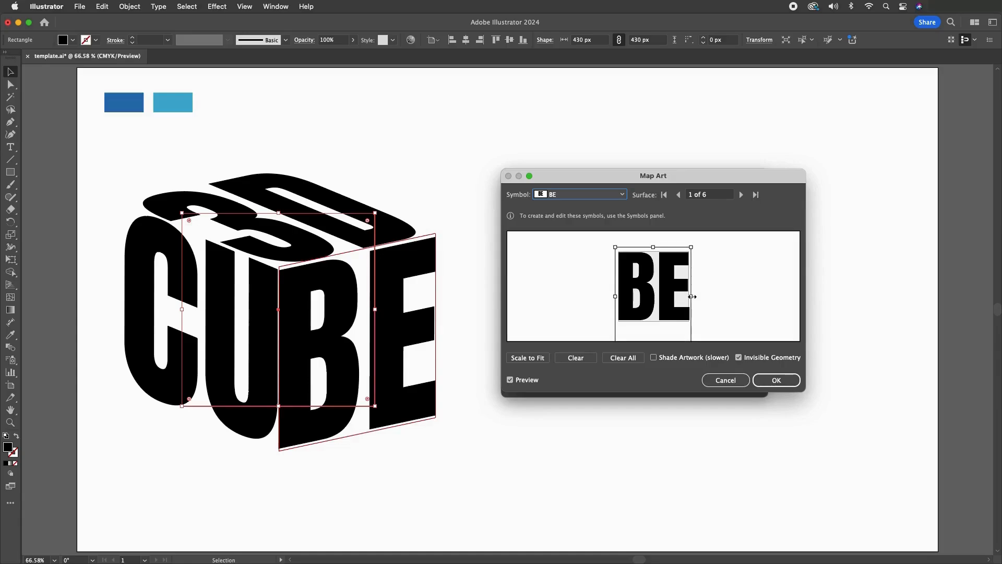
pyautogui.moveTo(653, 247); pyautogui.dragTo(654, 248)
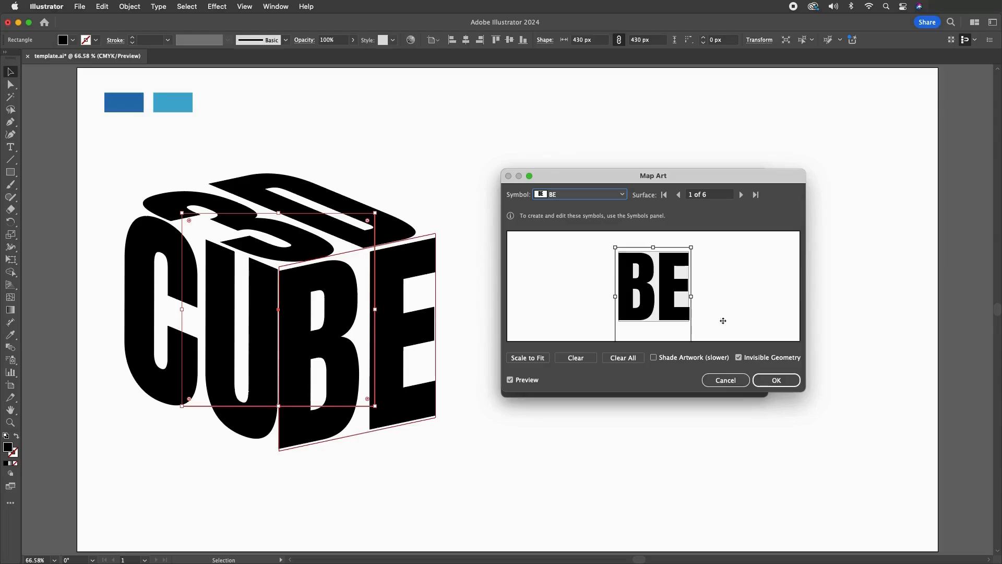
pyautogui.click(776, 381)
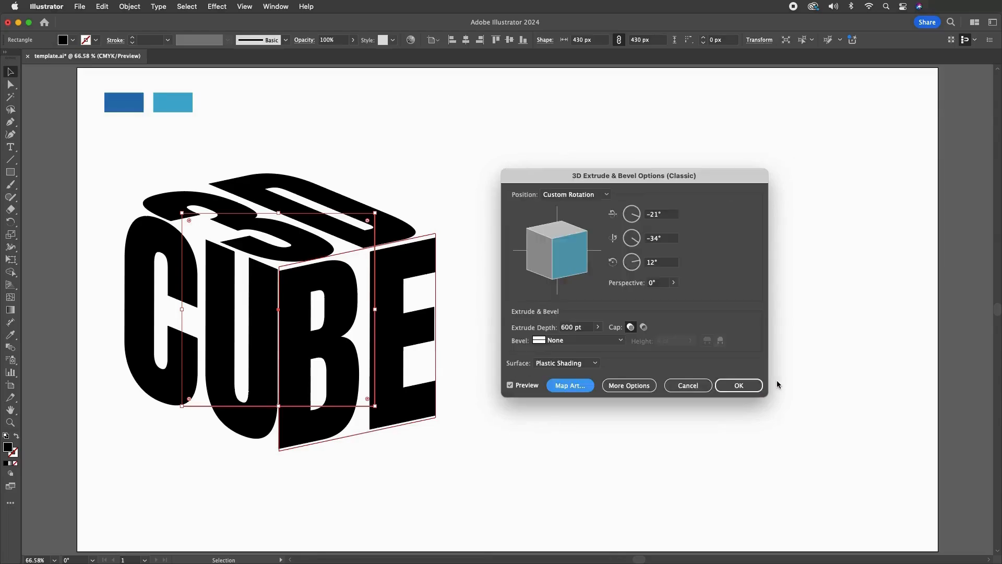
pyautogui.click(741, 385)
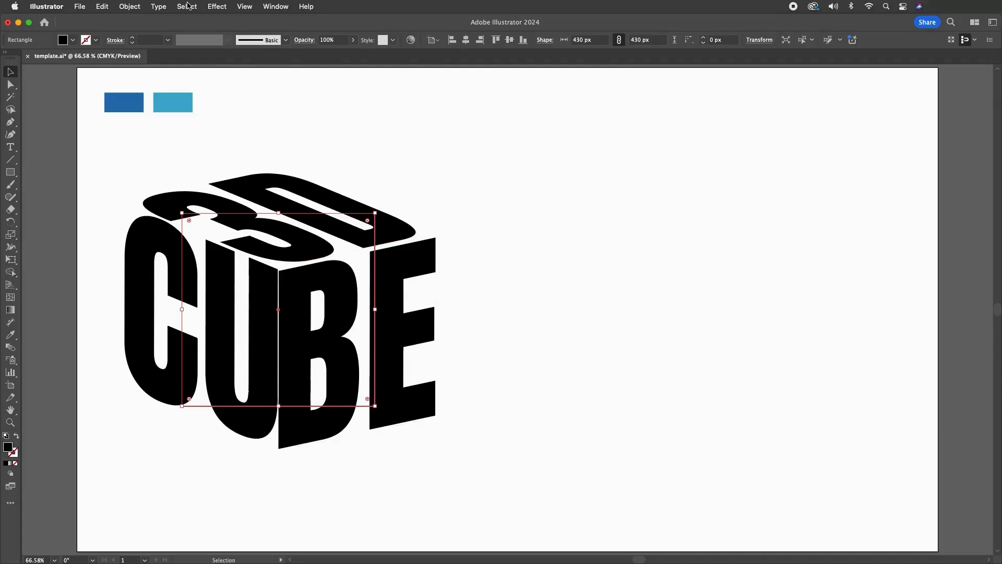
# Expand the cube's appearance and centre the resulting group horizontally and vertically on the artboard
pyautogui.click(128, 7)
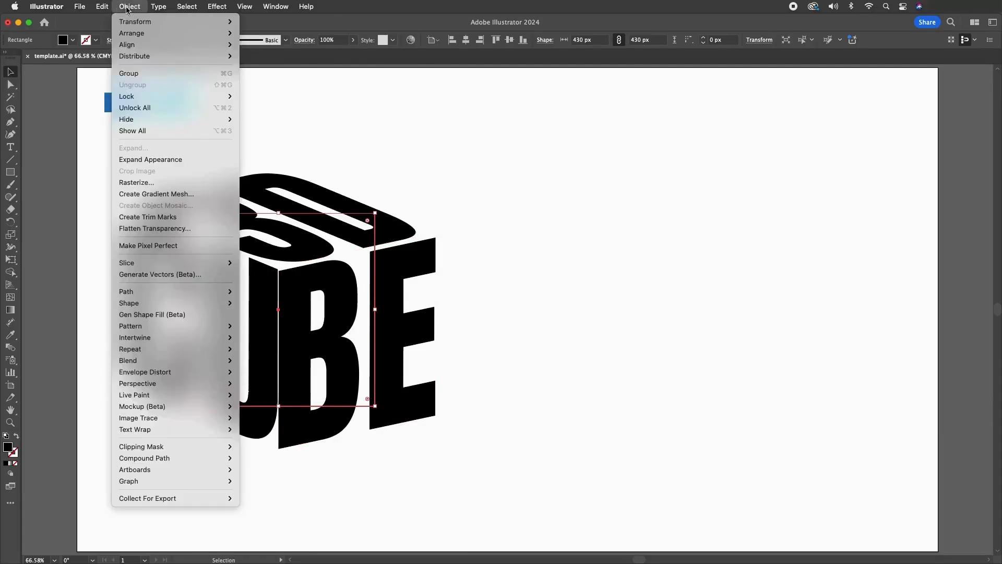
pyautogui.click(139, 160)
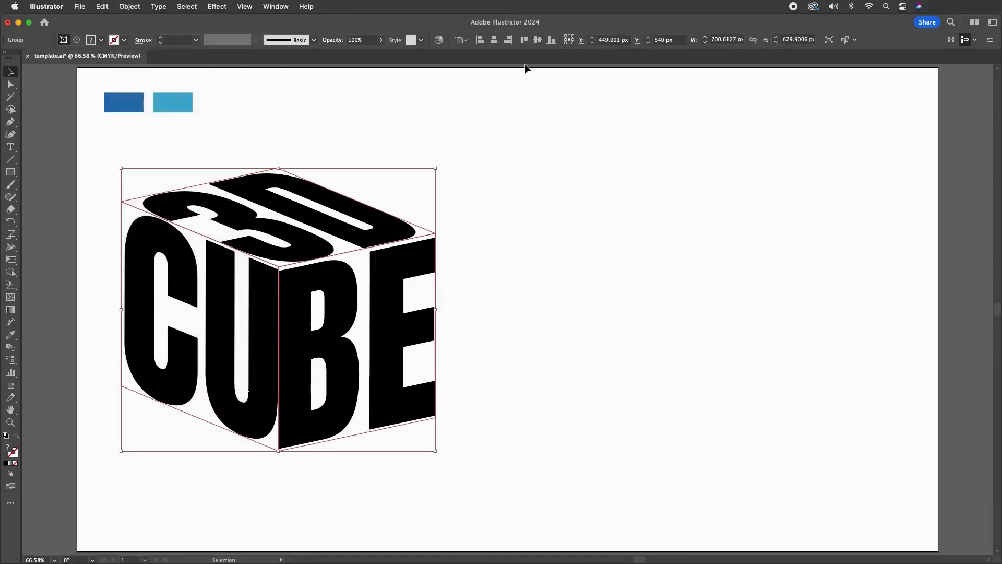
pyautogui.click(494, 40)
pyautogui.click(539, 41)
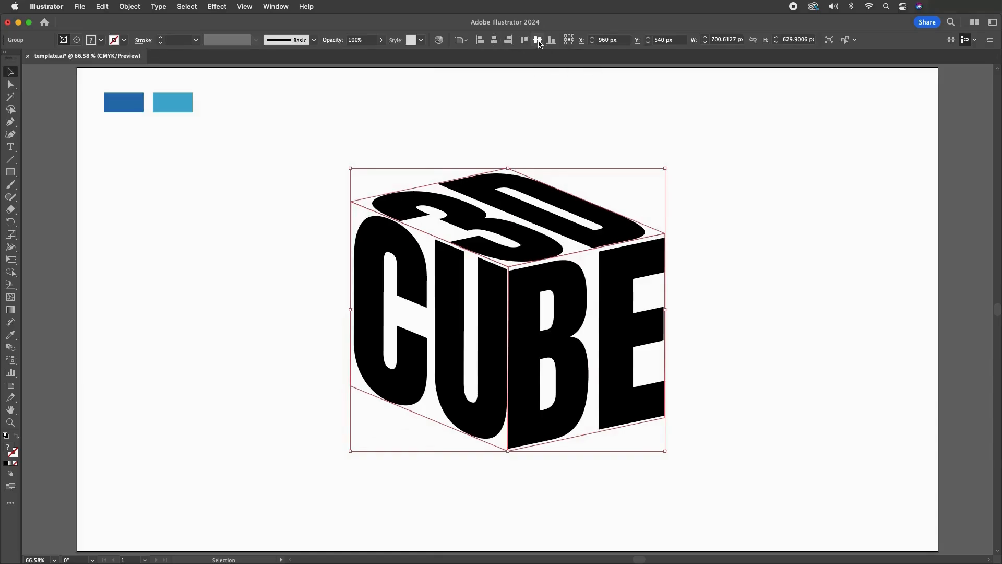
pyautogui.click(263, 220)
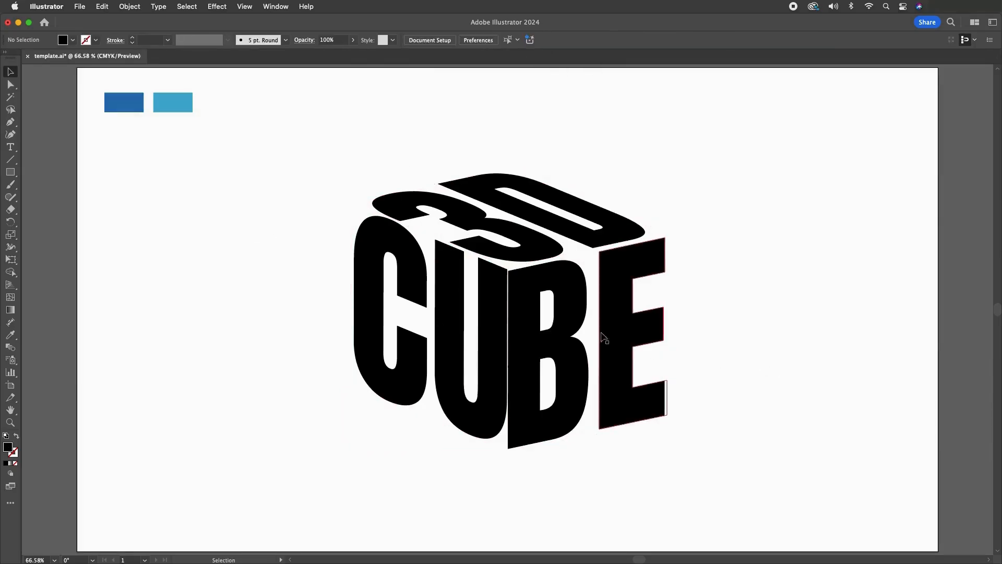
# Ungroup the expanded cube artwork repeatedly to separate its three lettered faces
pyautogui.click(579, 293)
pyautogui.rightClick(576, 286)
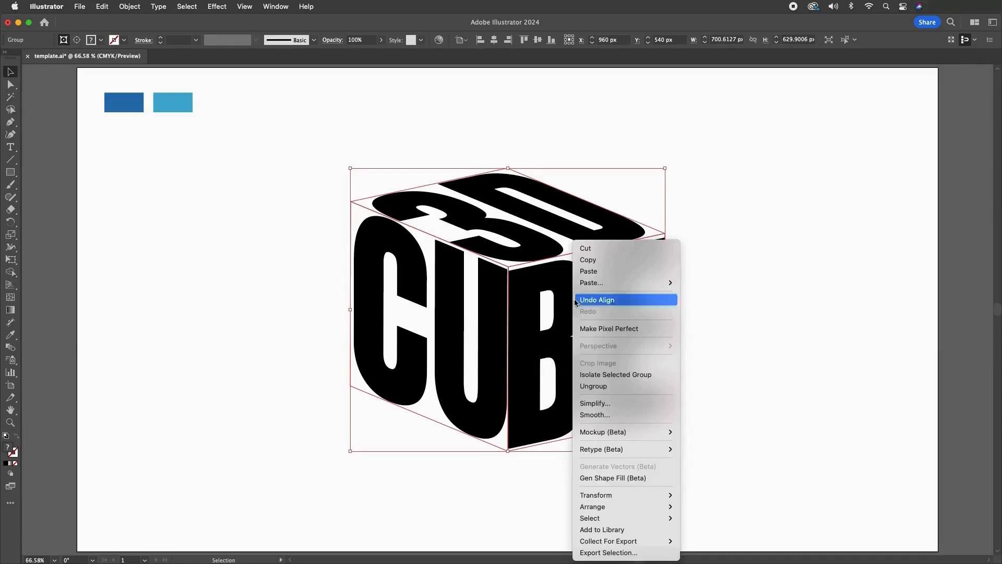
pyautogui.click(594, 385)
pyautogui.rightClick(540, 239)
pyautogui.click(556, 385)
pyautogui.rightClick(536, 249)
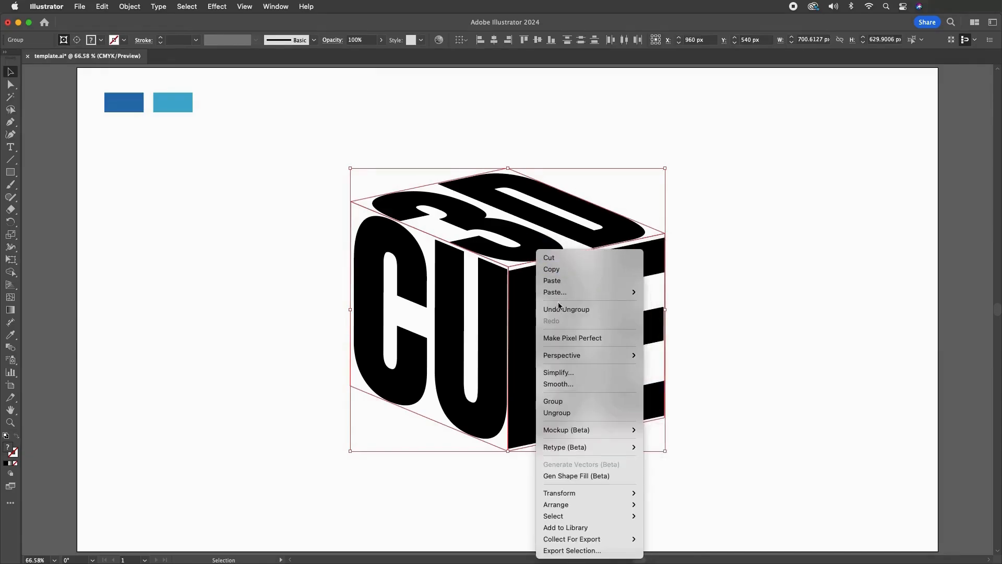
pyautogui.click(569, 412)
# Release the clipping mask on the 3D lettering of the top face and delete the leftover mask path
pyautogui.rightClick(533, 240)
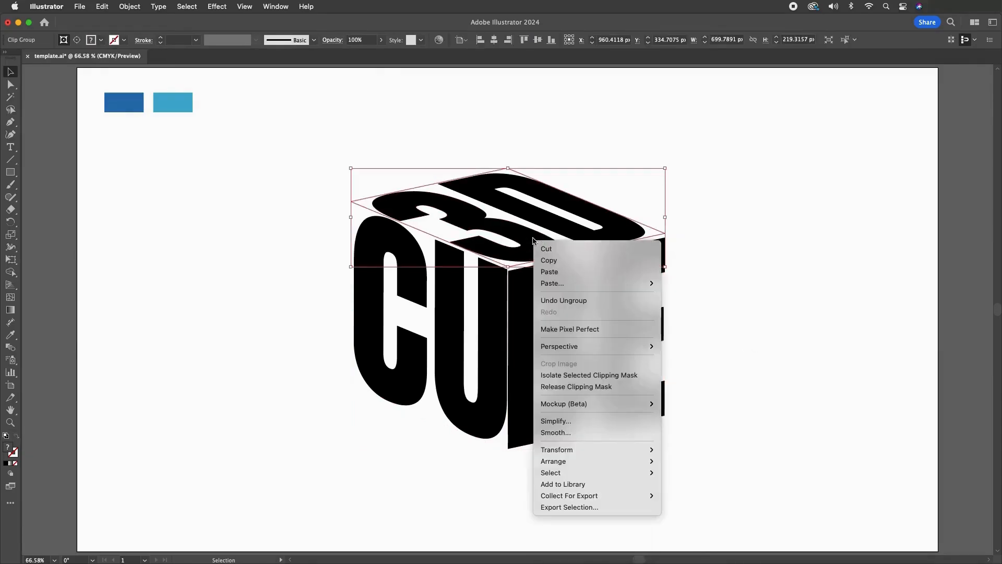
pyautogui.click(584, 386)
pyautogui.click(621, 202)
pyautogui.press('Delete')
# Release the clipping mask on the BE lettering and delete its leftover mask path
pyautogui.rightClick(618, 278)
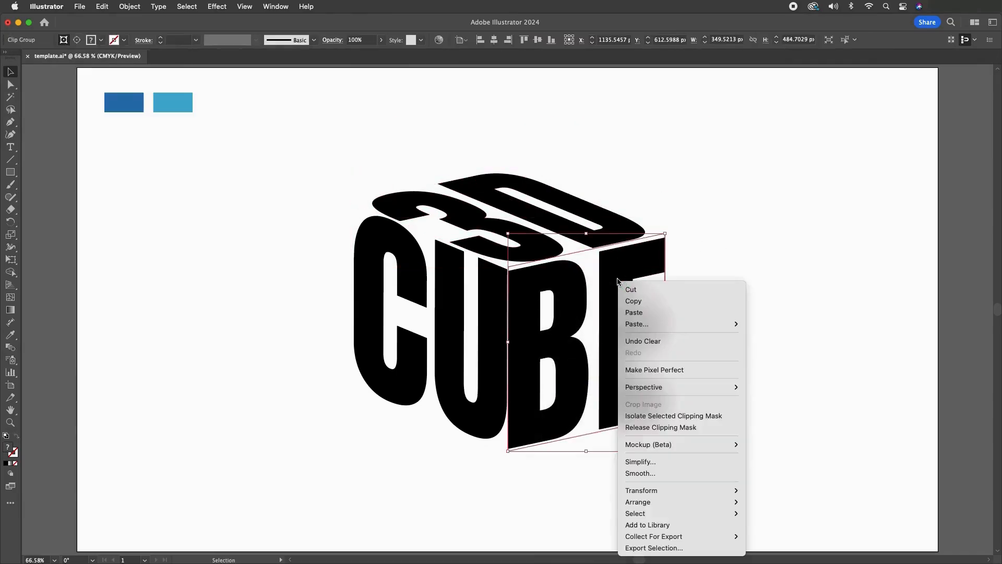
pyautogui.click(630, 427)
pyautogui.click(630, 445)
pyautogui.click(588, 434)
pyautogui.press('Delete')
# Release the clipping mask on the CU lettering and delete its leftover mask path
pyautogui.click(488, 410)
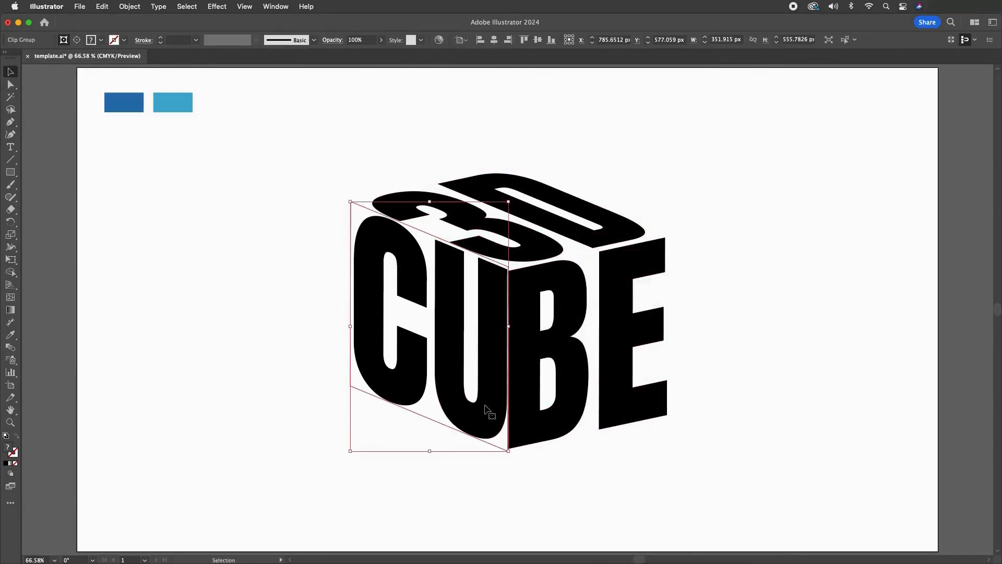
pyautogui.rightClick(487, 410)
pyautogui.click(548, 431)
pyautogui.click(421, 414)
pyautogui.moveTo(414, 429); pyautogui.dragTo(407, 437)
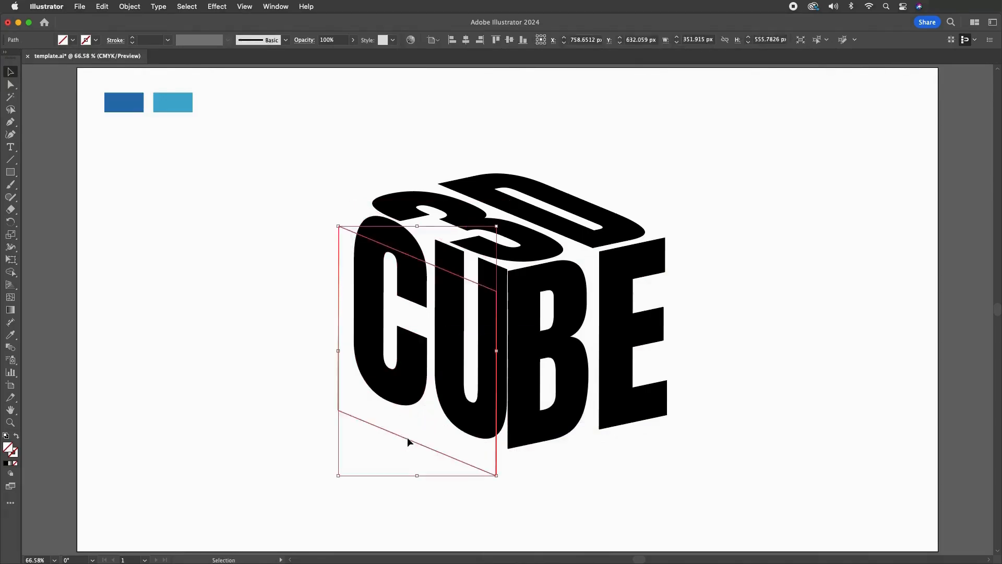
pyautogui.press('Delete')
# Recolour the 3D lettering on the top face with the dark blue sampled from the first swatch rectangle
pyautogui.click(491, 222)
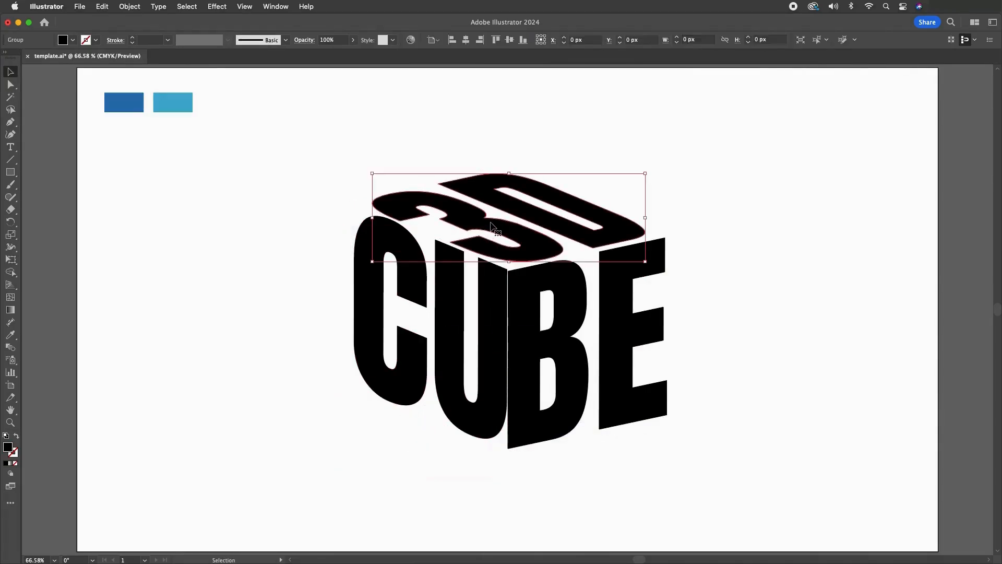
pyautogui.click(12, 335)
pyautogui.click(130, 103)
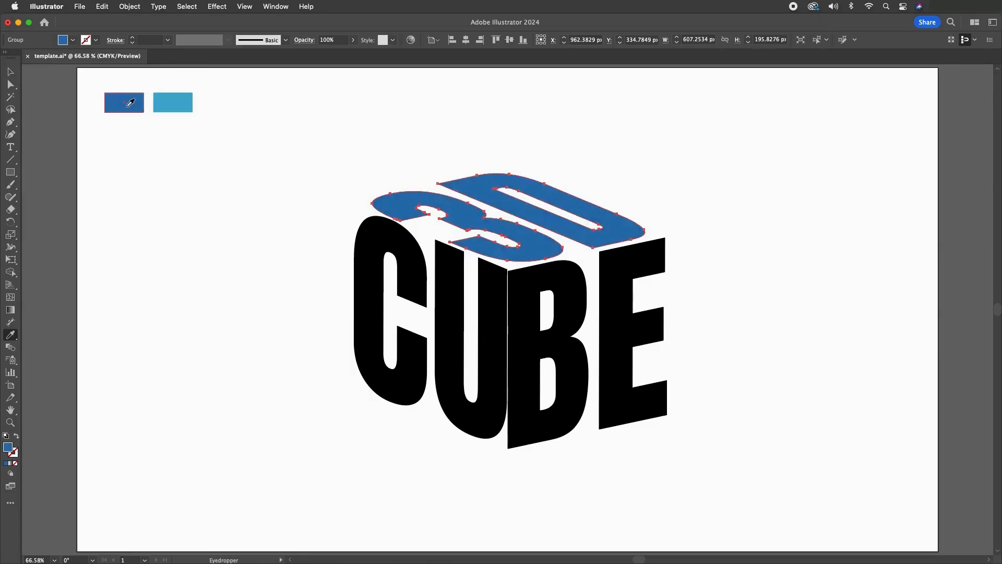
pyautogui.click(17, 71)
# Recolour the CU and BE lettering together with the light blue sampled from the second swatch rectangle, and deselect everything
pyautogui.click(449, 324)
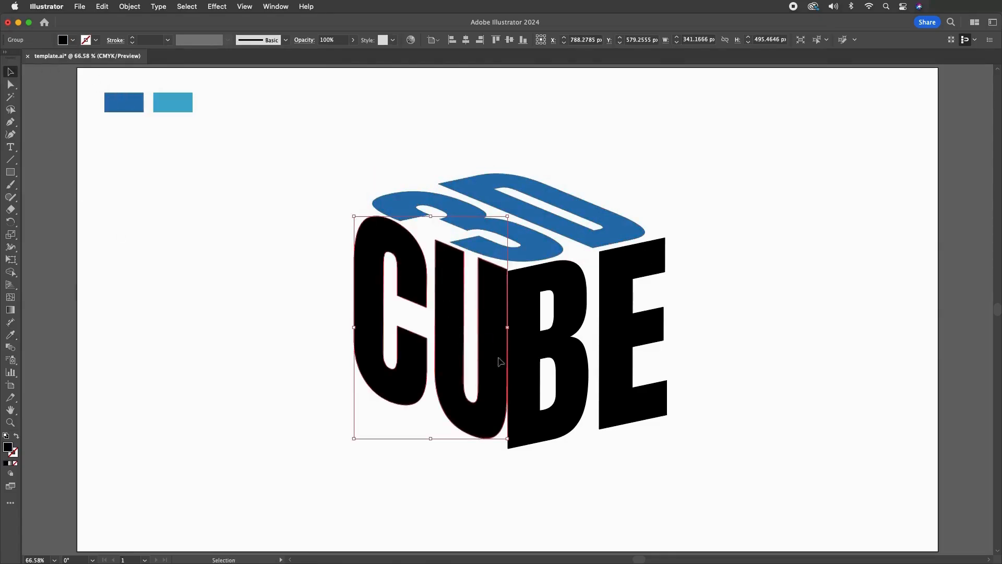
pyautogui.keyDown('shift'); pyautogui.click(539, 349); pyautogui.keyUp('shift')
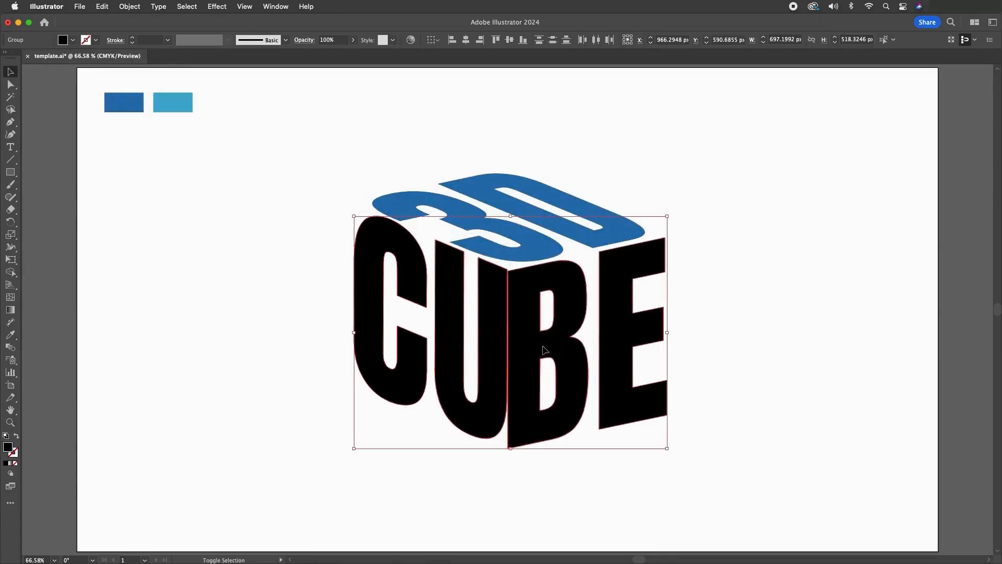
pyautogui.click(15, 334)
pyautogui.click(179, 104)
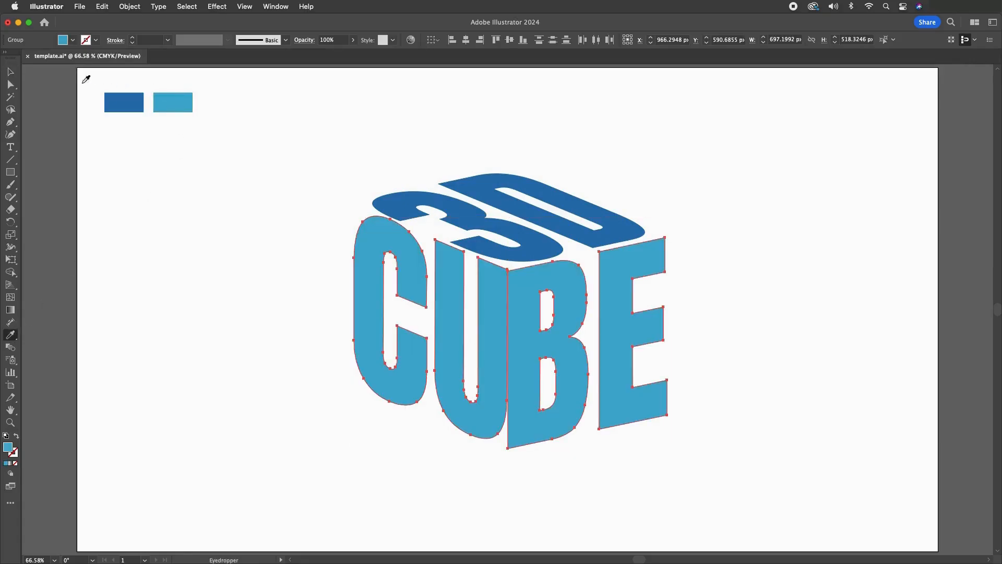
pyautogui.click(10, 73)
pyautogui.click(163, 259)
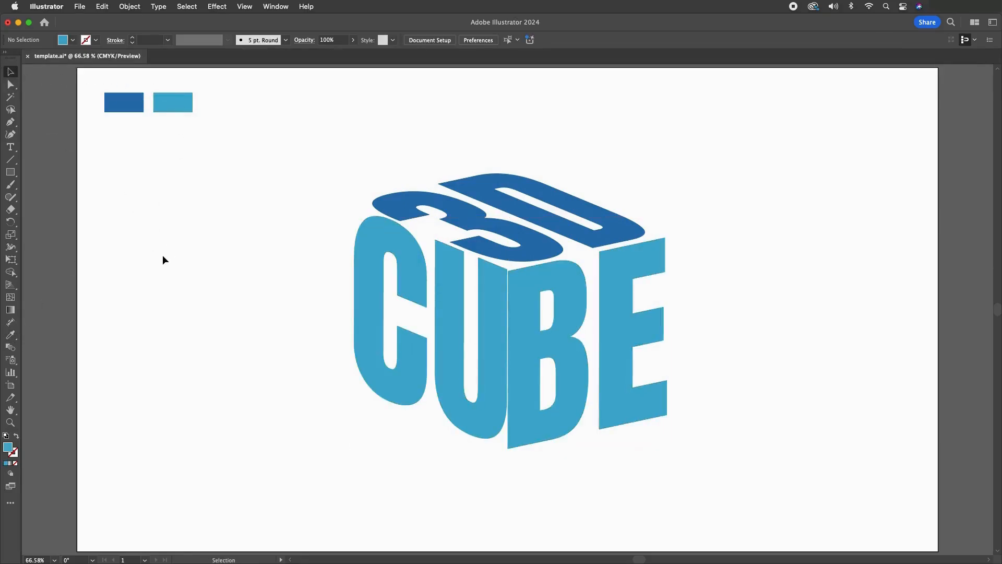